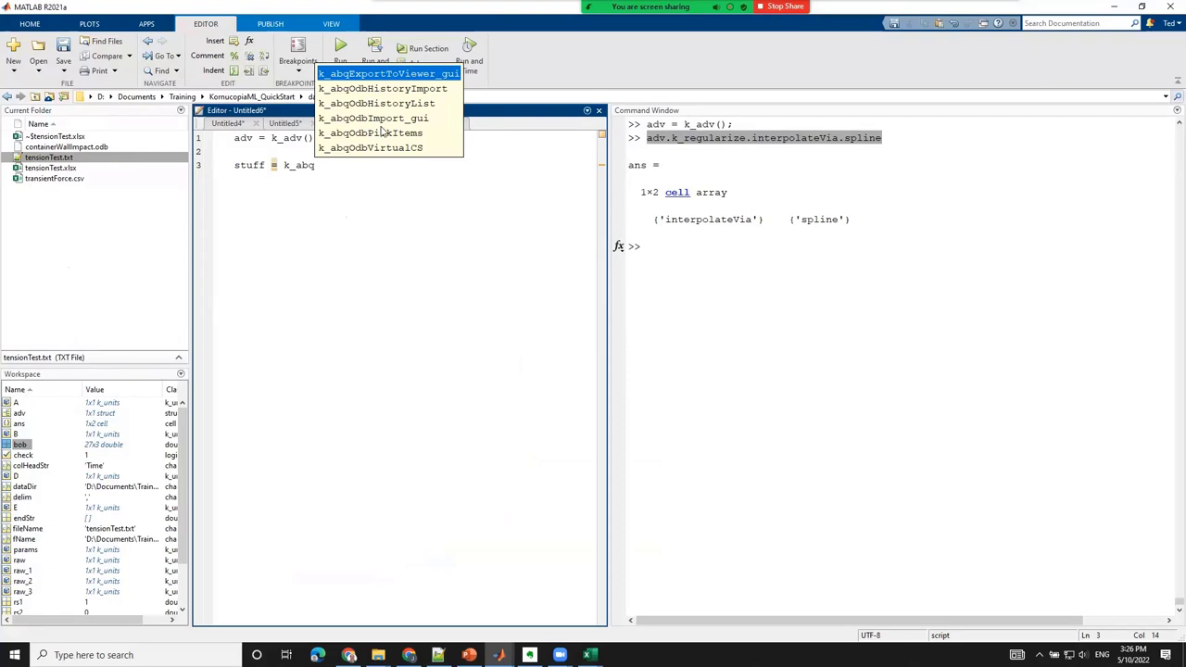
- Complete the line 3 assignment to stuff with k_abqOdbImport_gui and run it, keeping the copying of selections for script enabled
left_click(378, 120)
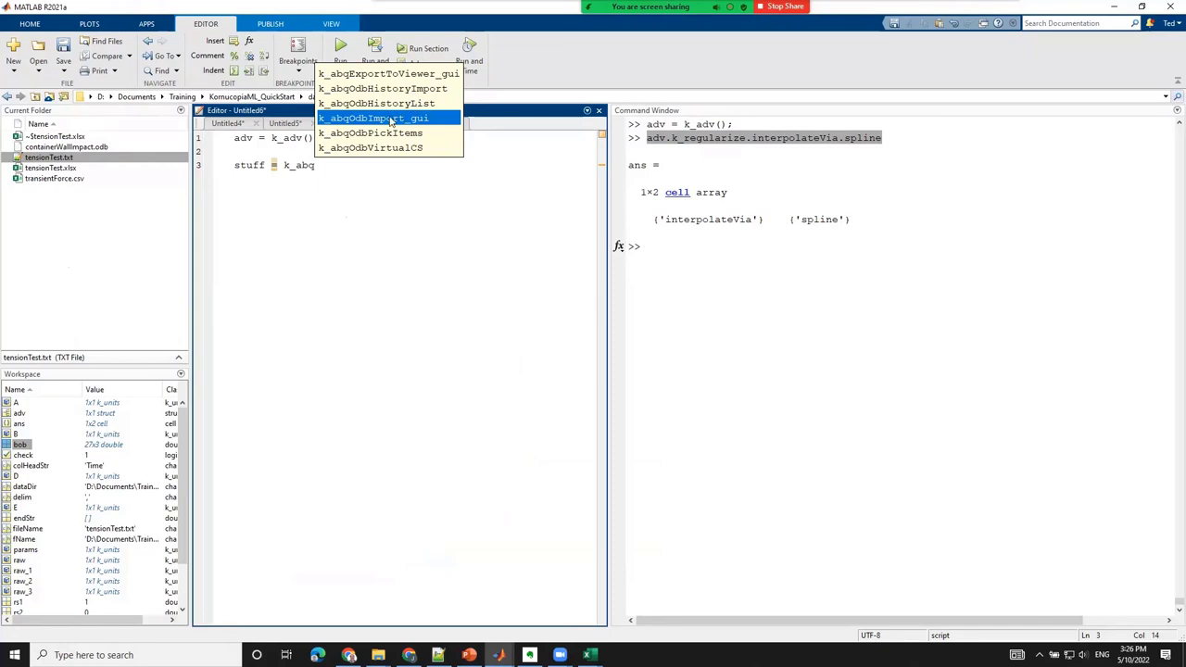
double_click(402, 120)
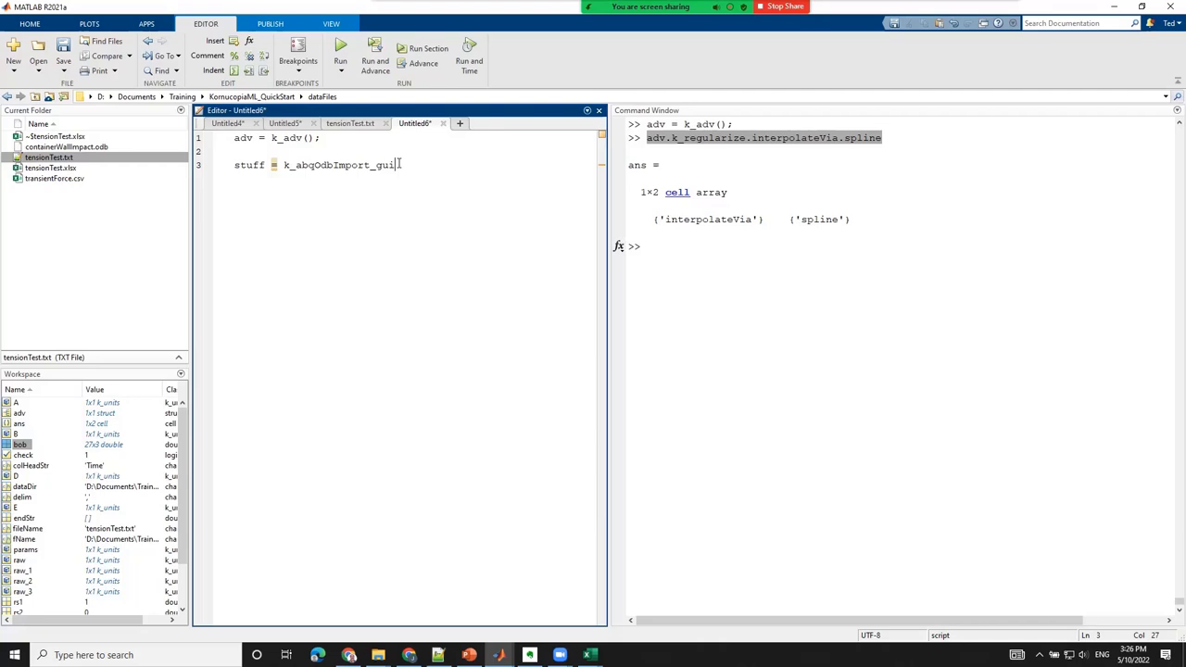
triple_click(400, 164)
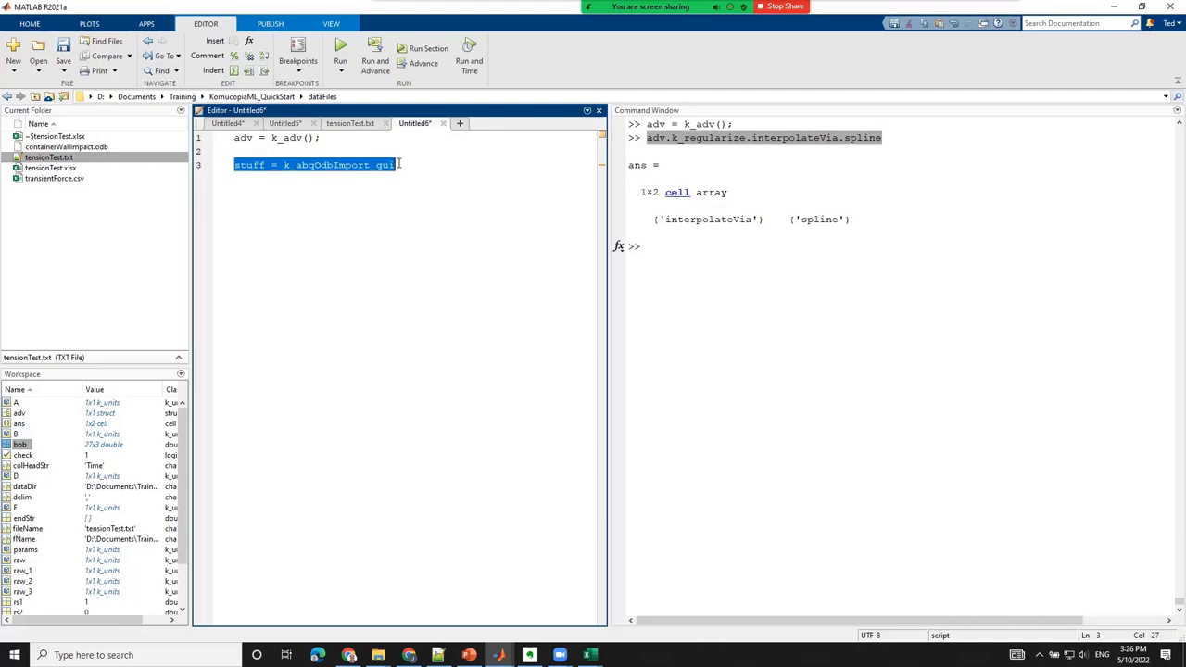
key("F9")
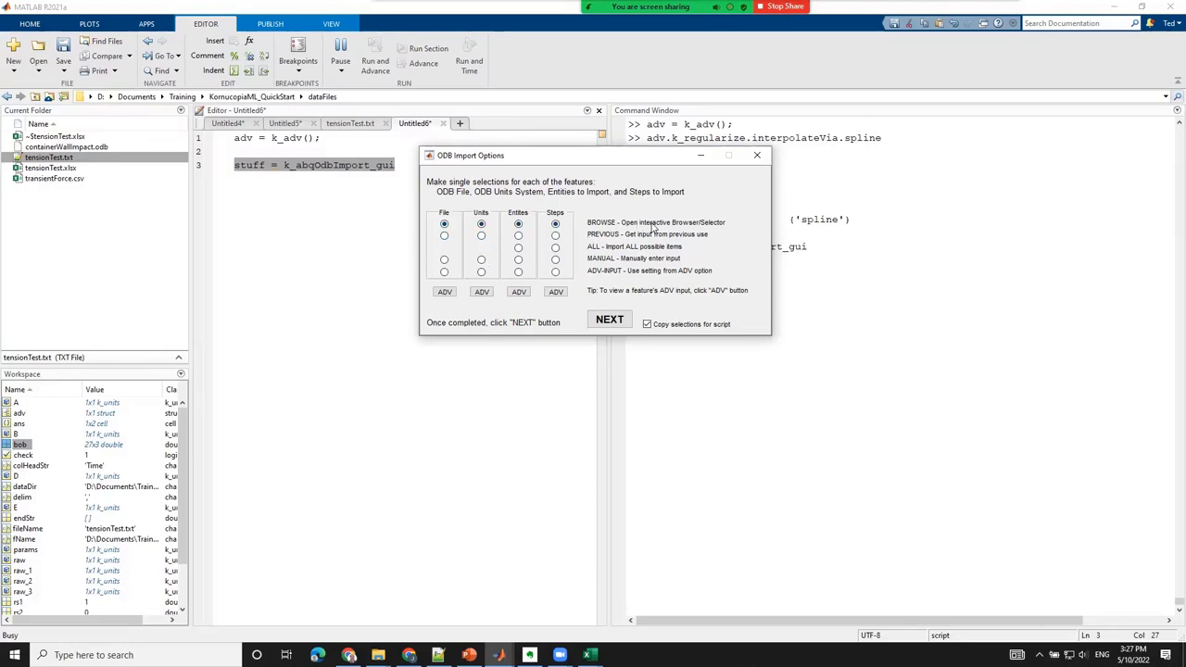
left_click(649, 326)
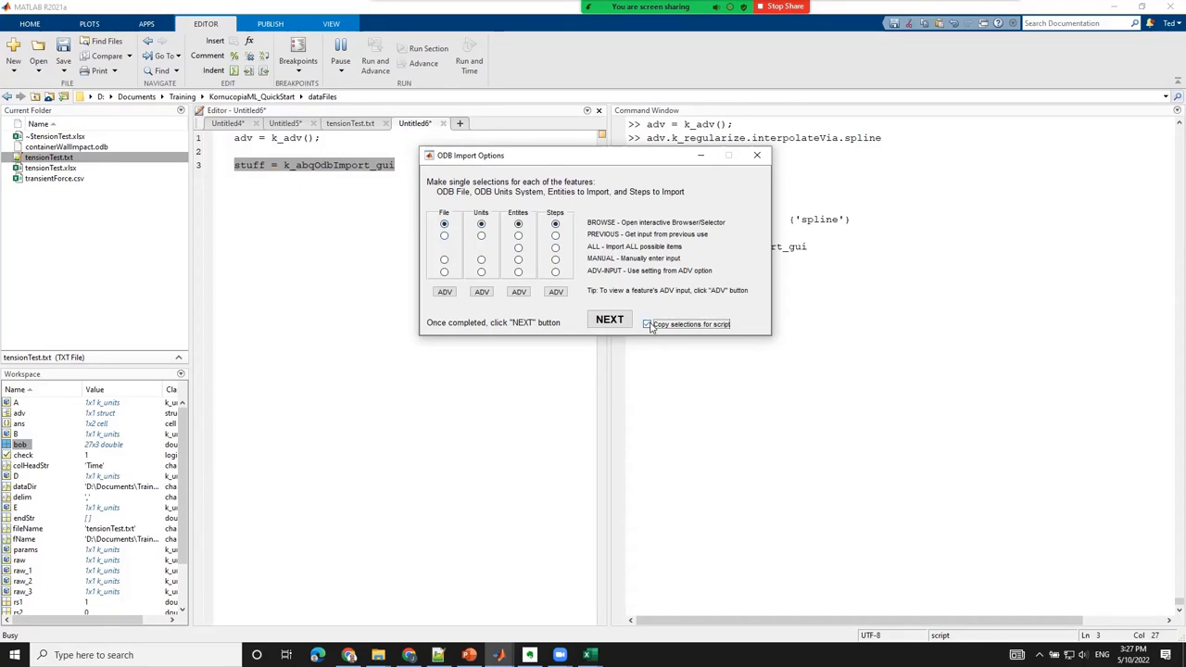
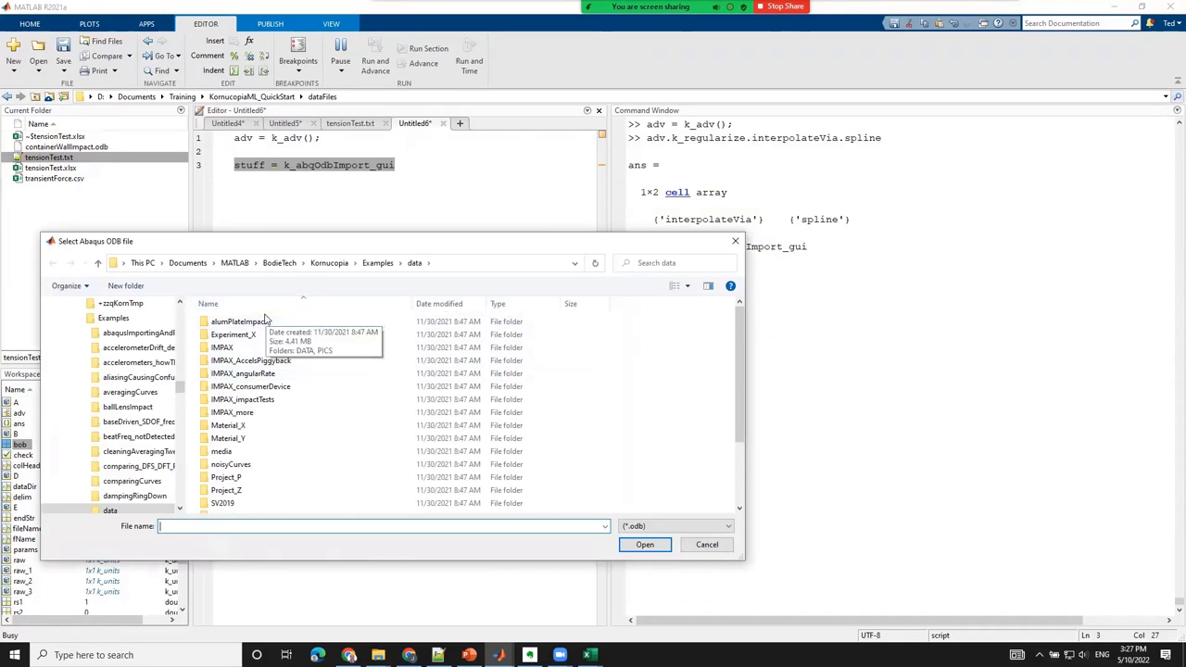
- Browse for the ODB file in Documents > Training > KornucopiaML_QuickStart > dataFiles
left_click(188, 263)
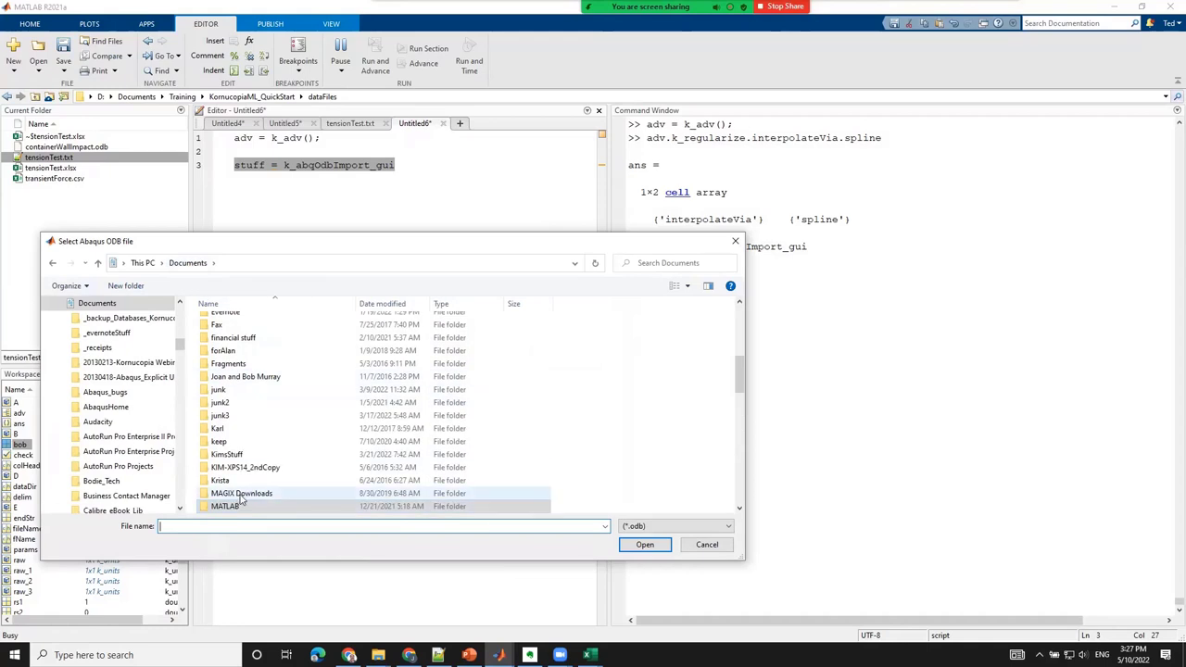
scroll(241, 497, "down", 4)
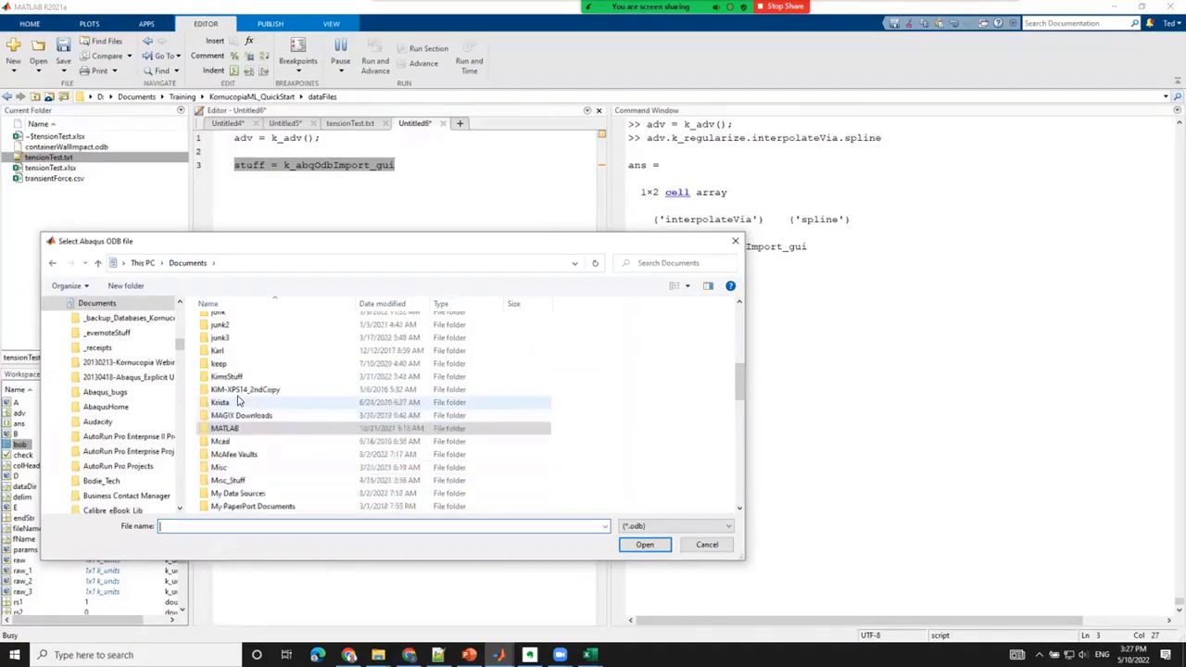
scroll(238, 400, "down", 8)
left_click(230, 445)
double_click(230, 444)
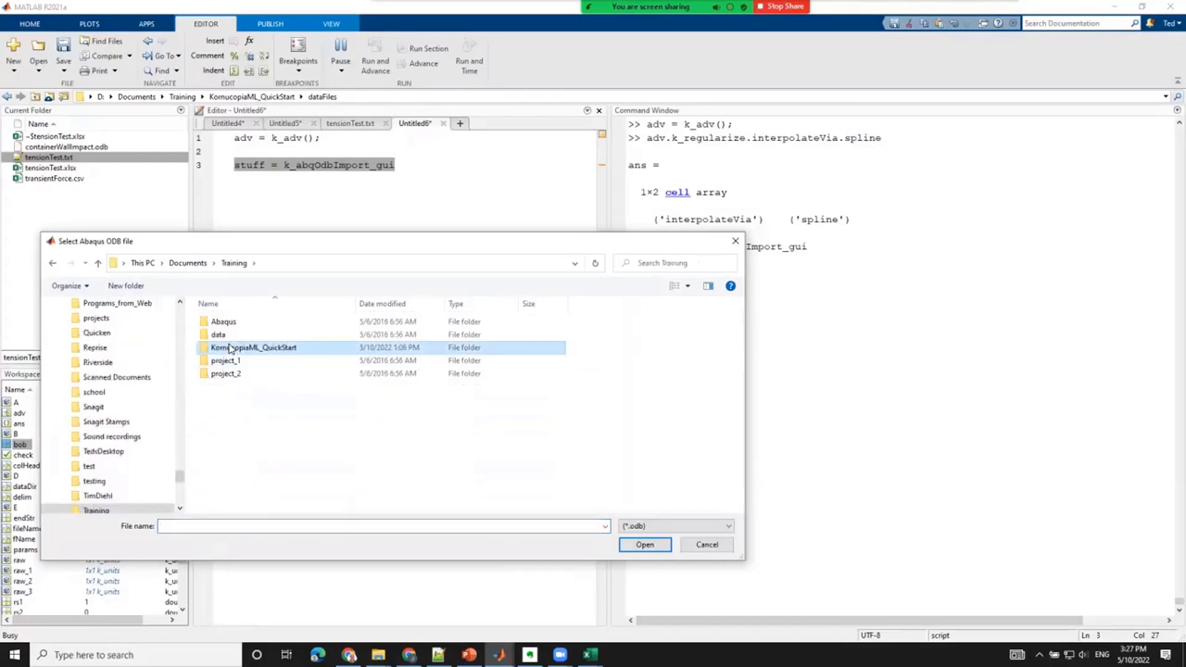
double_click(230, 347)
double_click(227, 322)
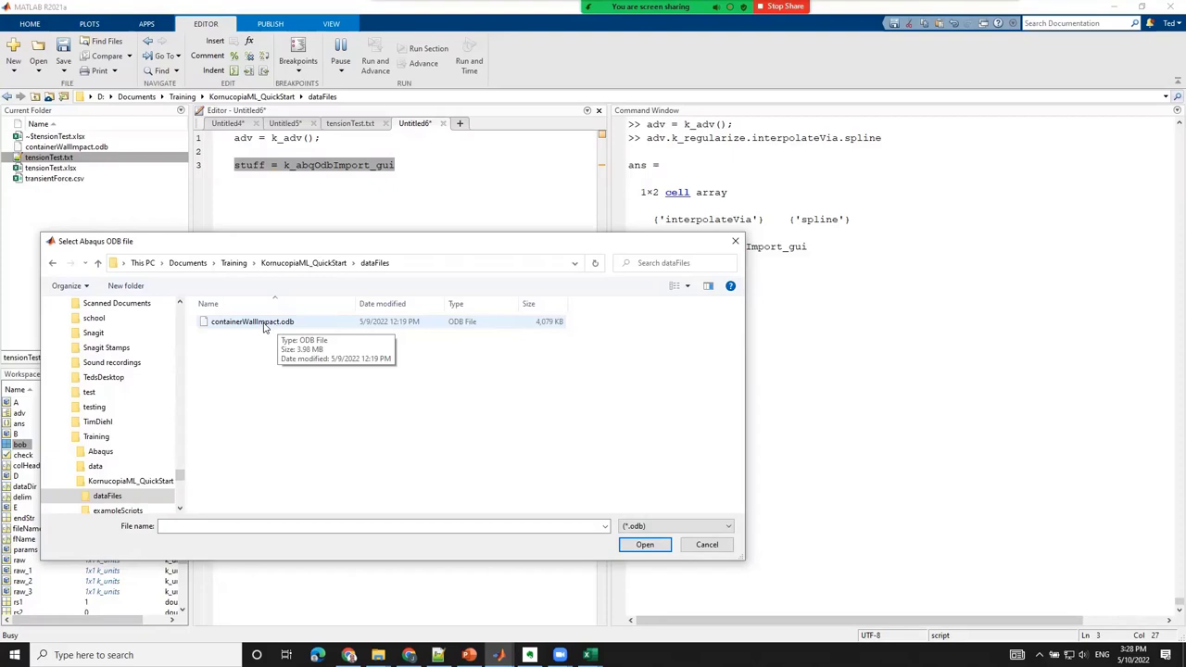
- Open containerWallImpact.odb and assign the mm_N_s units system to it
left_click(263, 324)
left_click(644, 547)
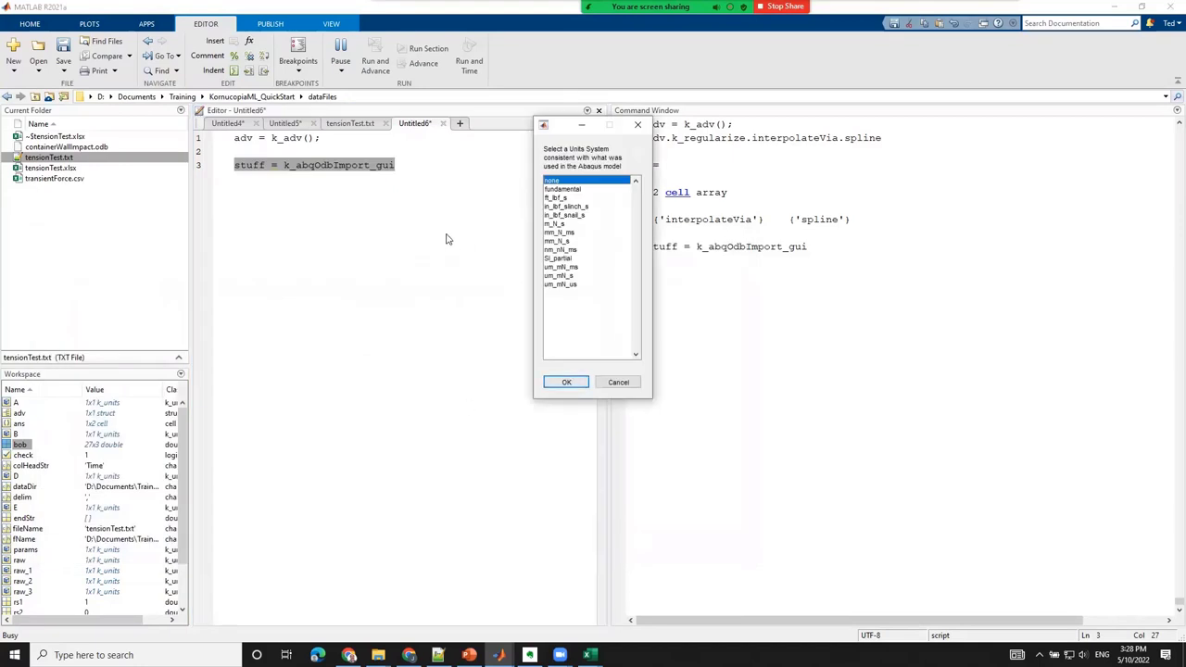
left_click(566, 241)
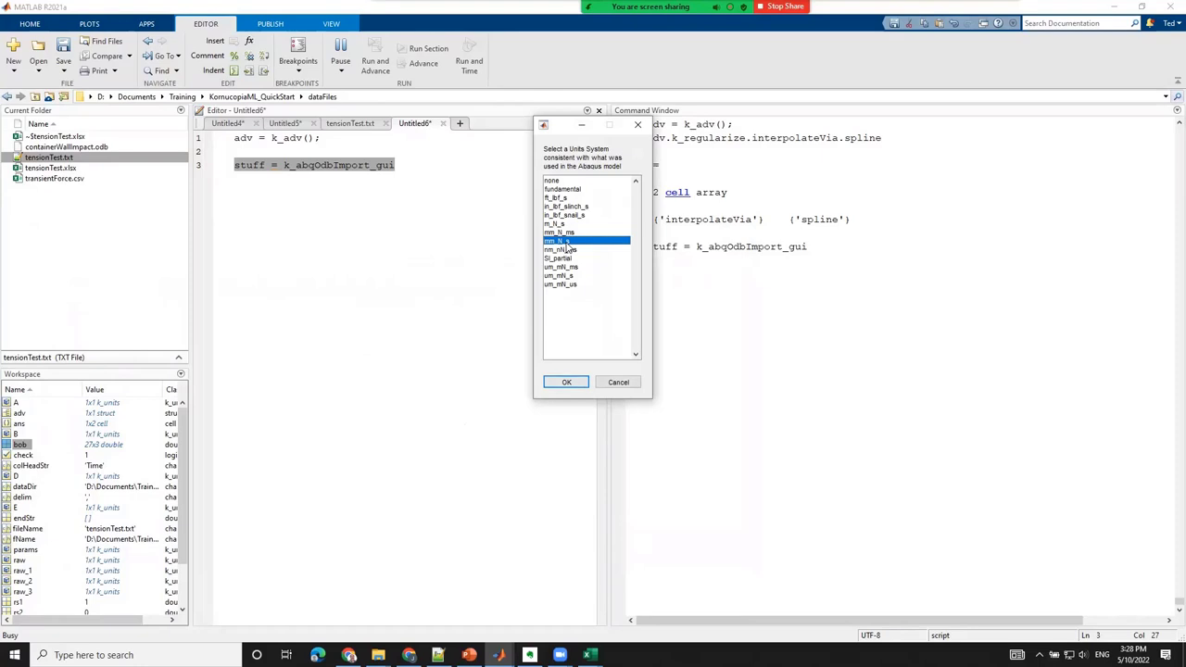
left_click(565, 383)
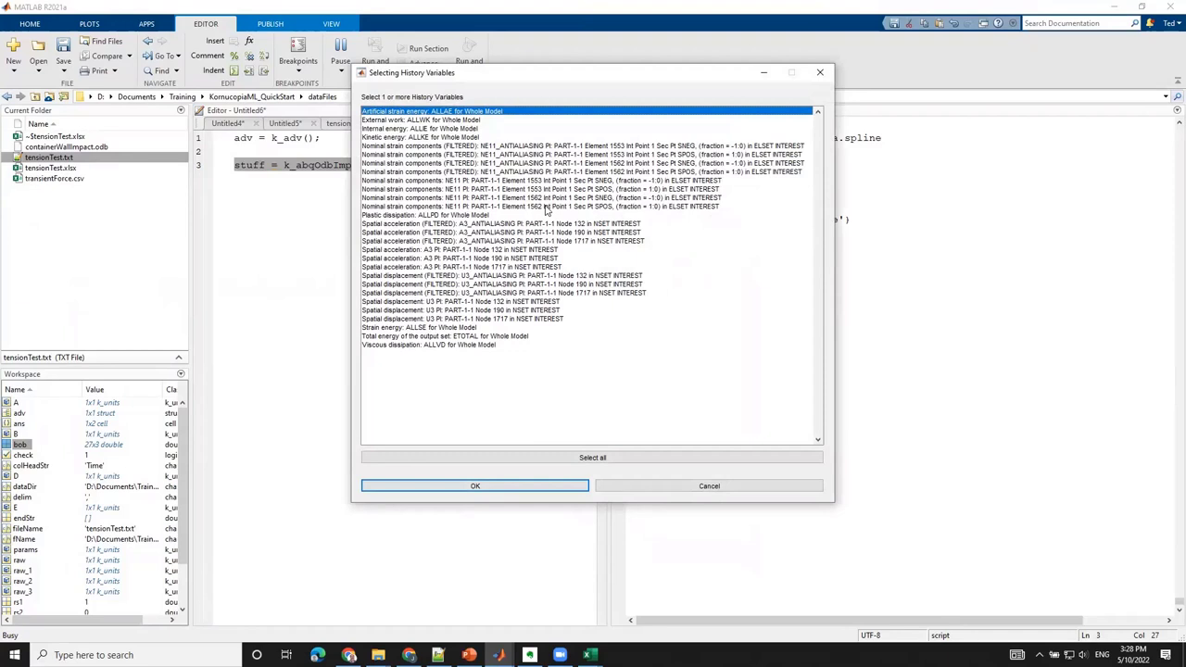
- Choose history variables ALLAE, ALLWK, NE11 for element 1553 SPOS and element 1562 SNEG, A3 at node 132, and filtered U3 at node 190
left_click_drag(542, 81, 554, 169)
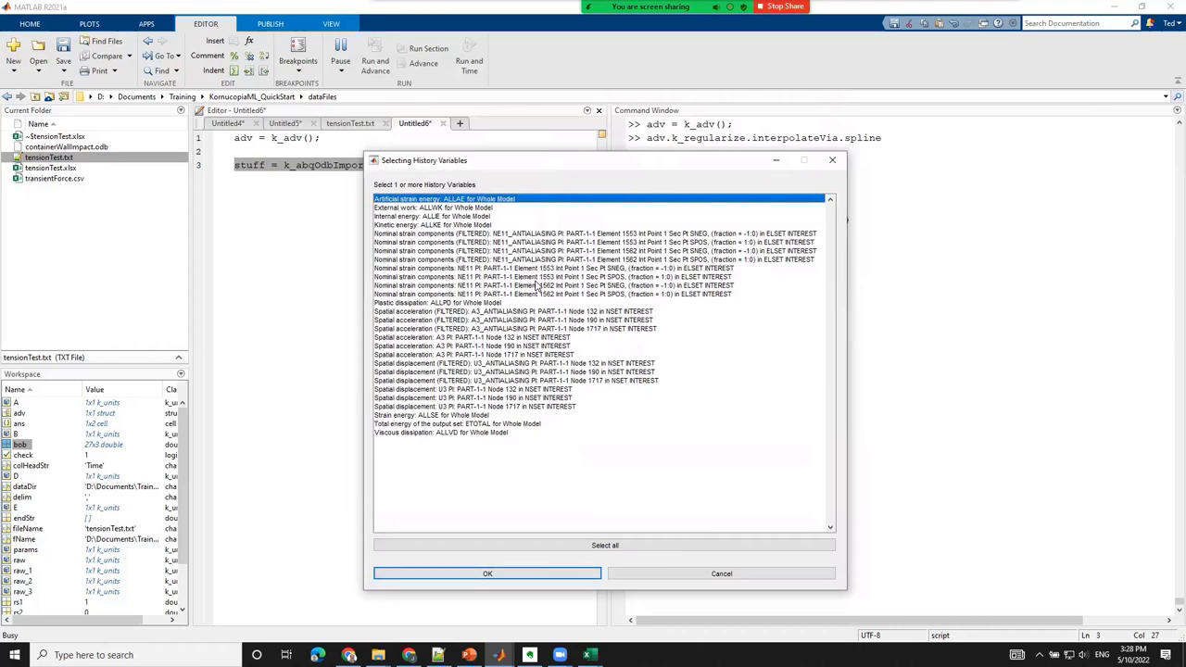
left_click_drag(587, 164, 639, 189)
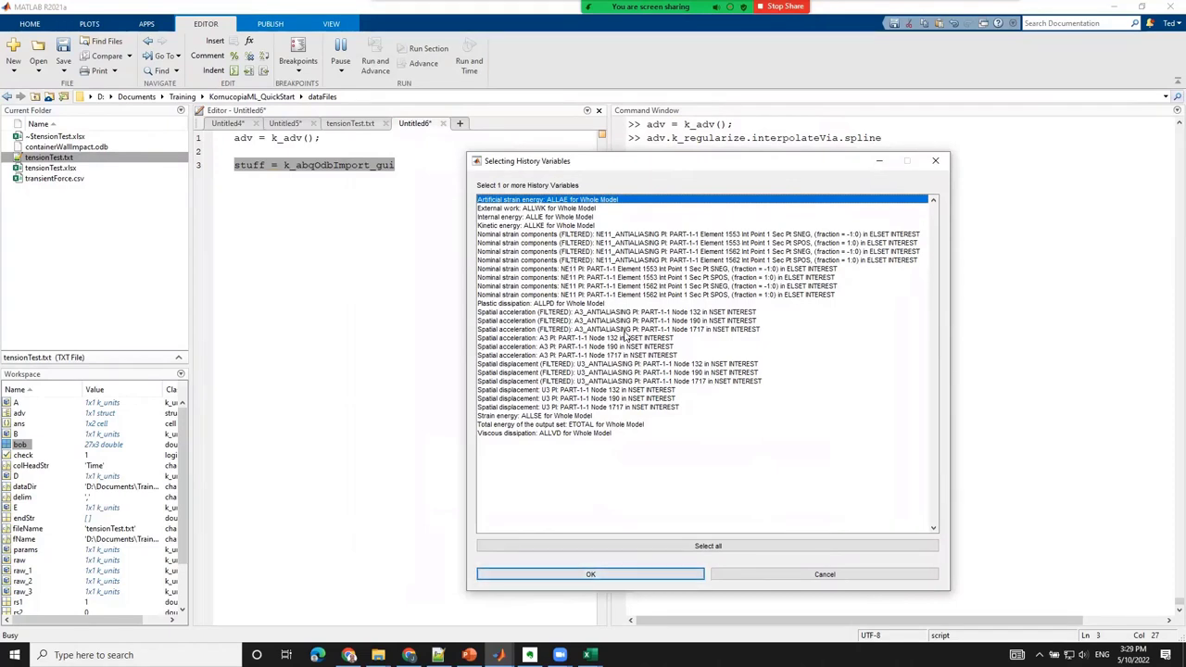
left_click(563, 208, "ctrl")
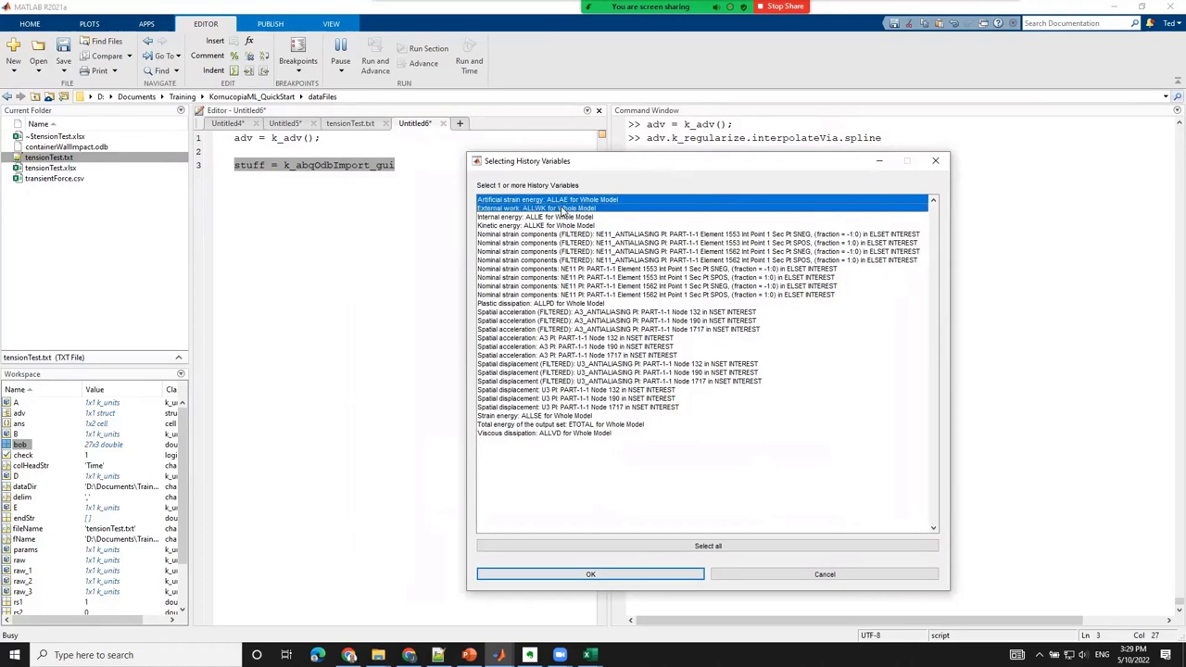
left_click(570, 278, "ctrl")
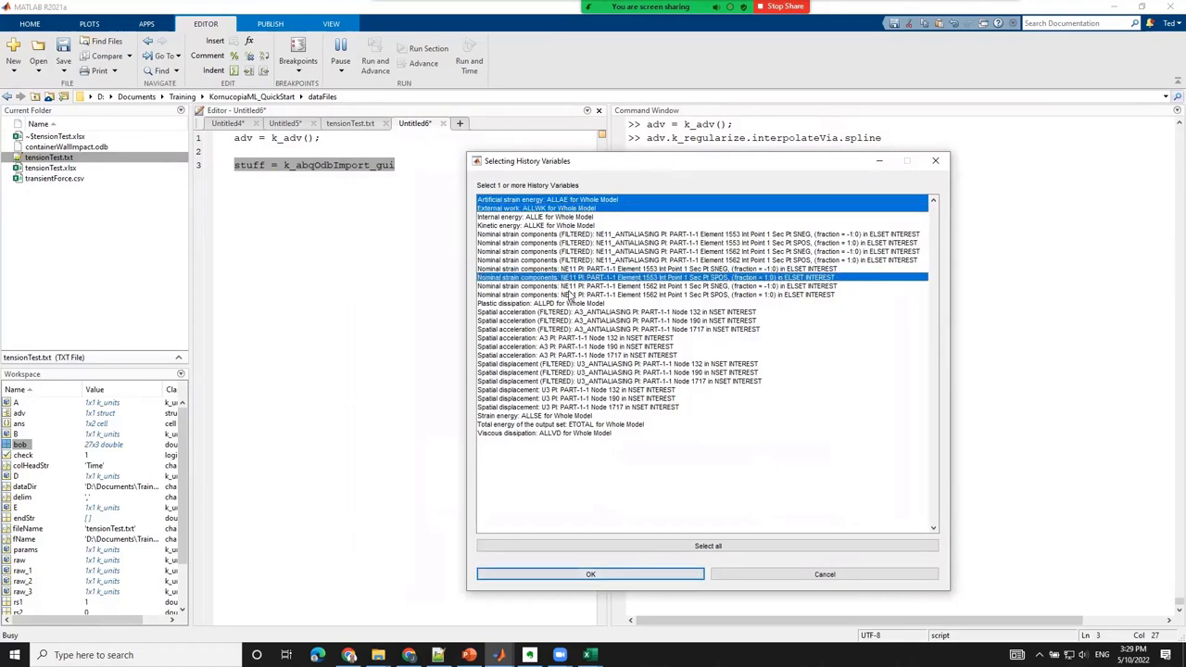
left_click(569, 286, "ctrl")
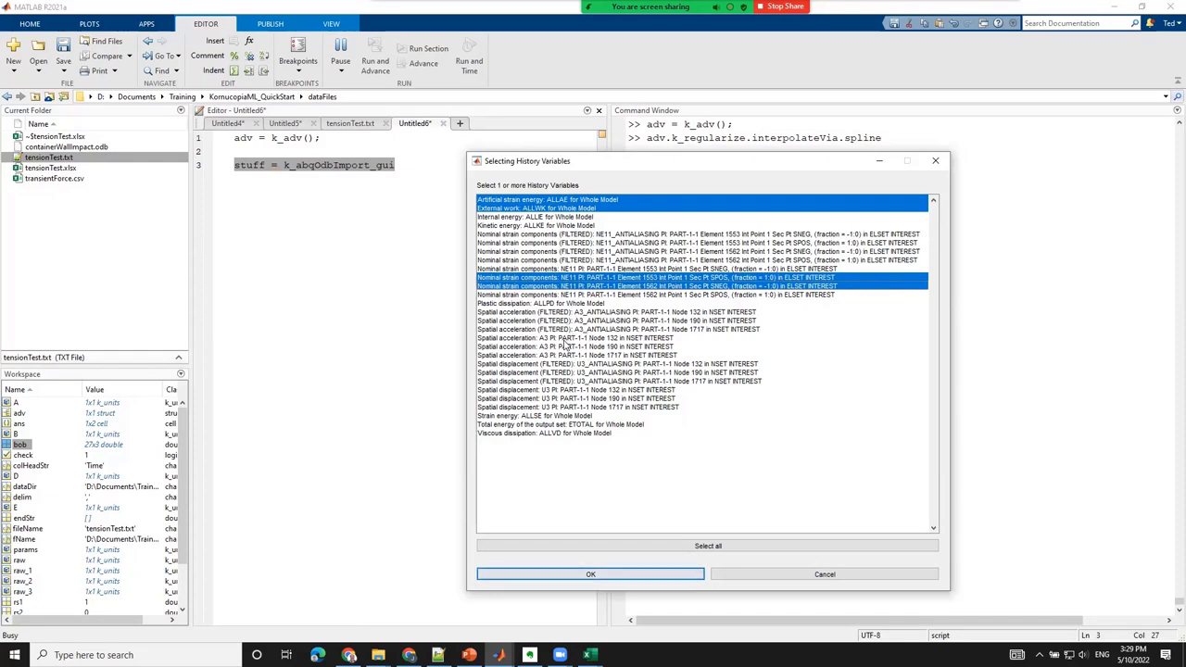
left_click(564, 338, "ctrl")
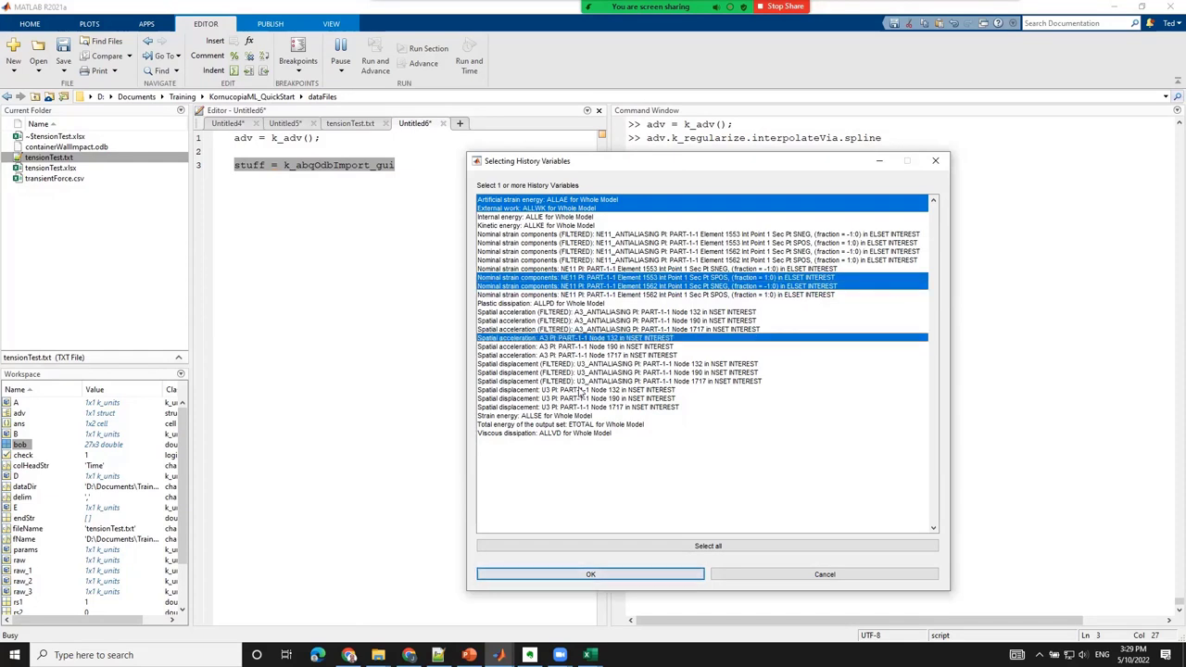
left_click(578, 373, "ctrl")
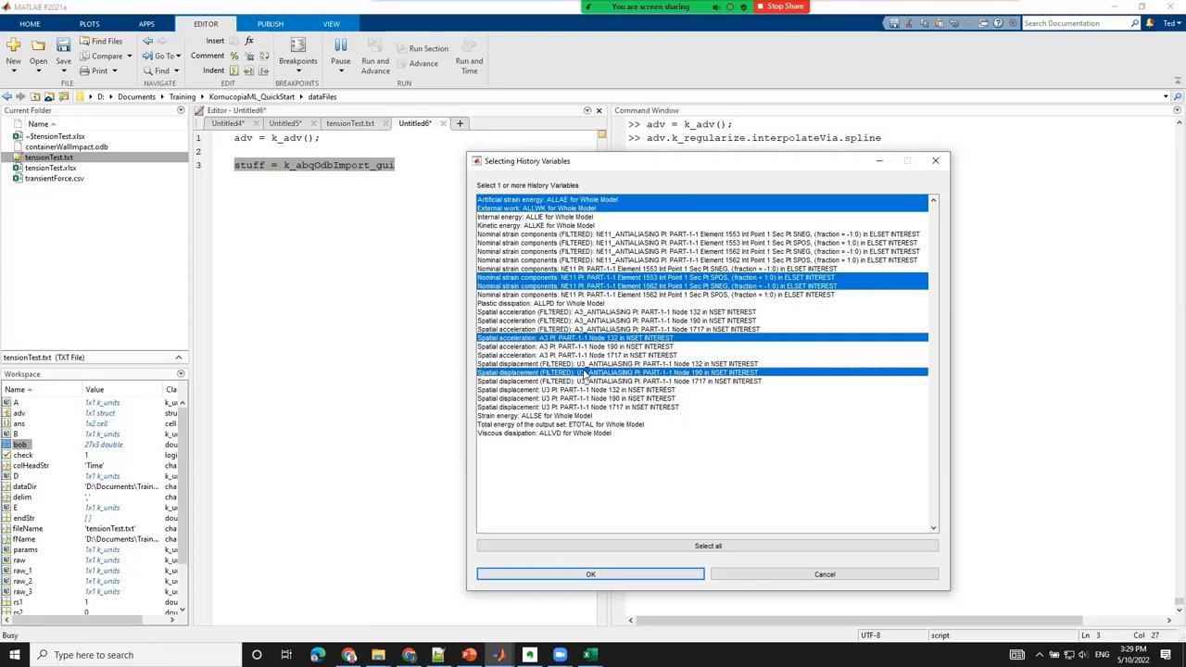
left_click(650, 574)
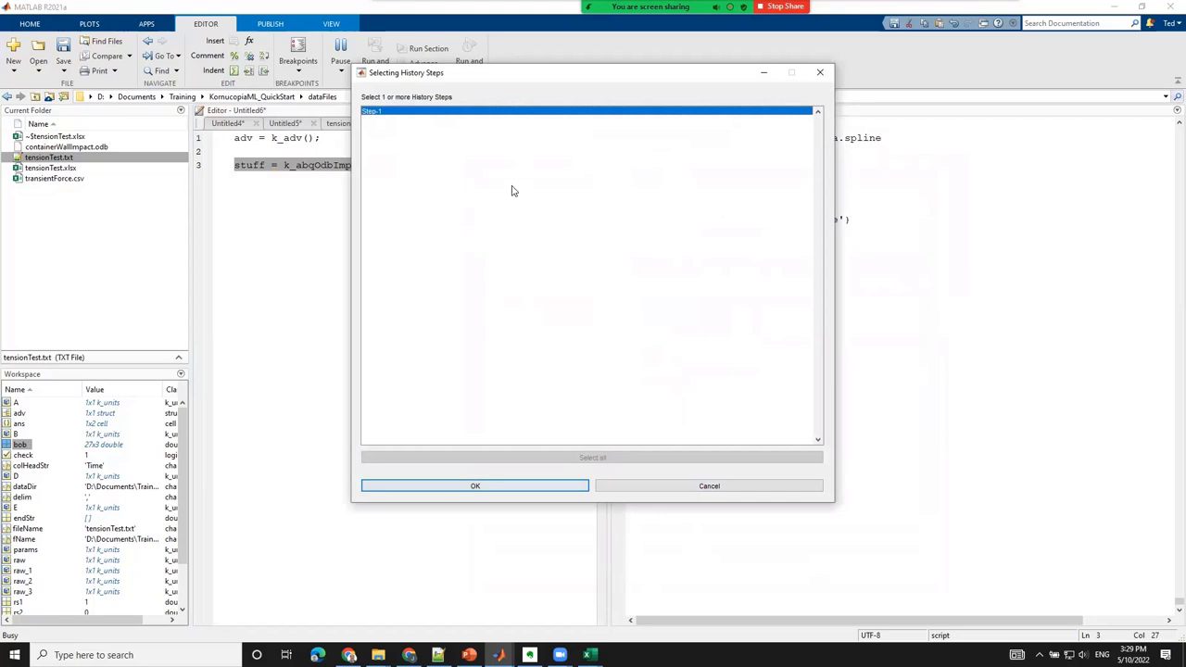
- Import the chosen variables for history step Step-1 and dismiss the script clipboard notice
left_click(455, 484)
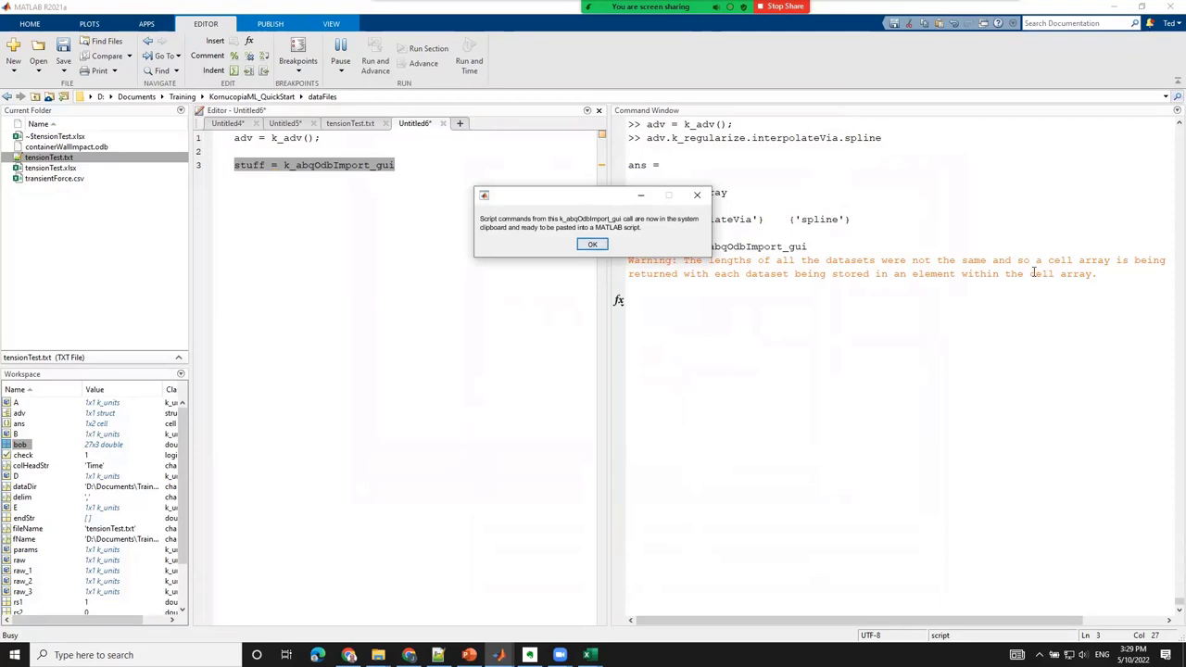
left_click(598, 246)
left_click(672, 466)
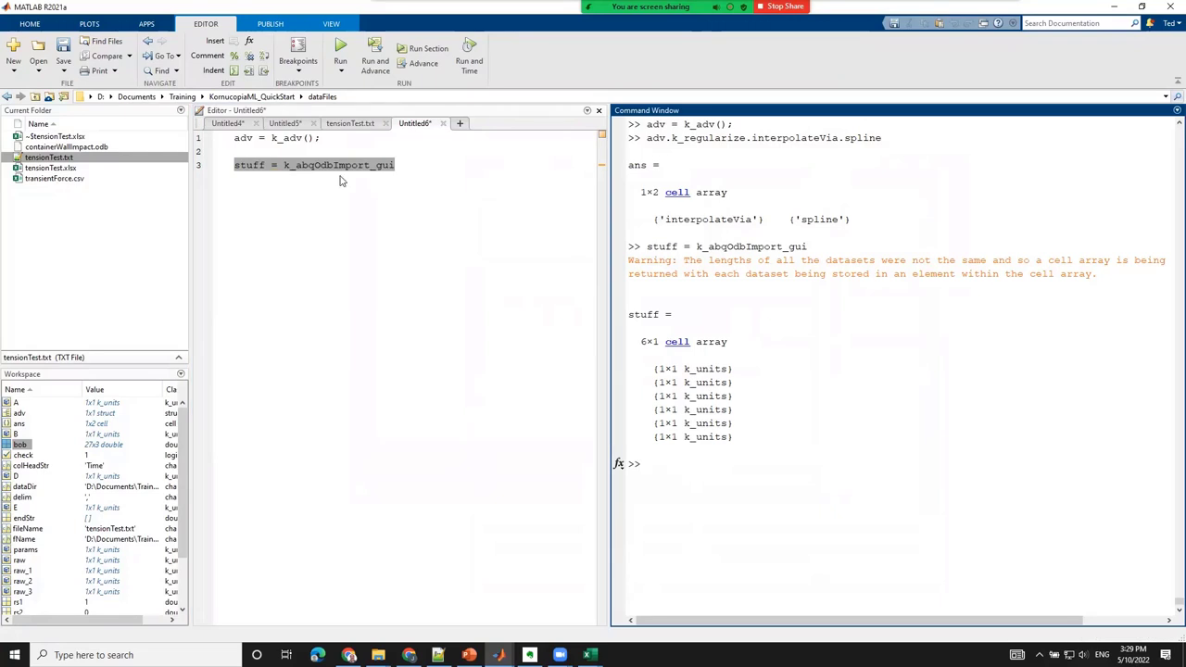
- Rerun the k_abqOdbImport_gui line, opening containerWallImpact.odb again with the mm_N_s units system
triple_click(409, 166)
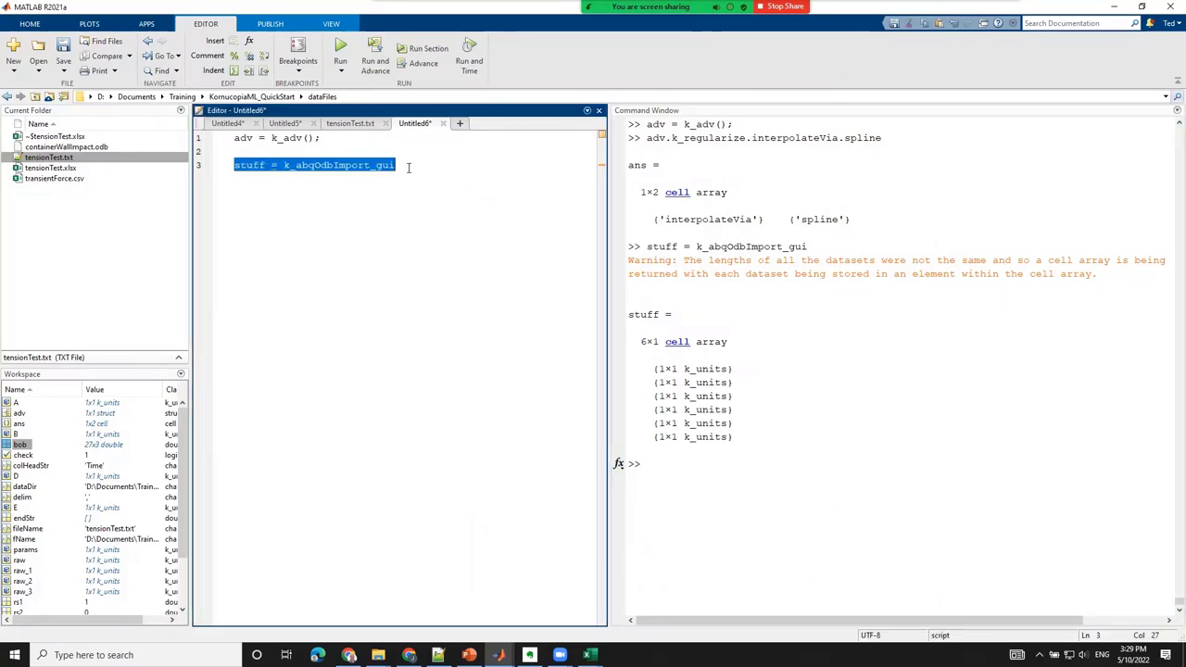
key("F9")
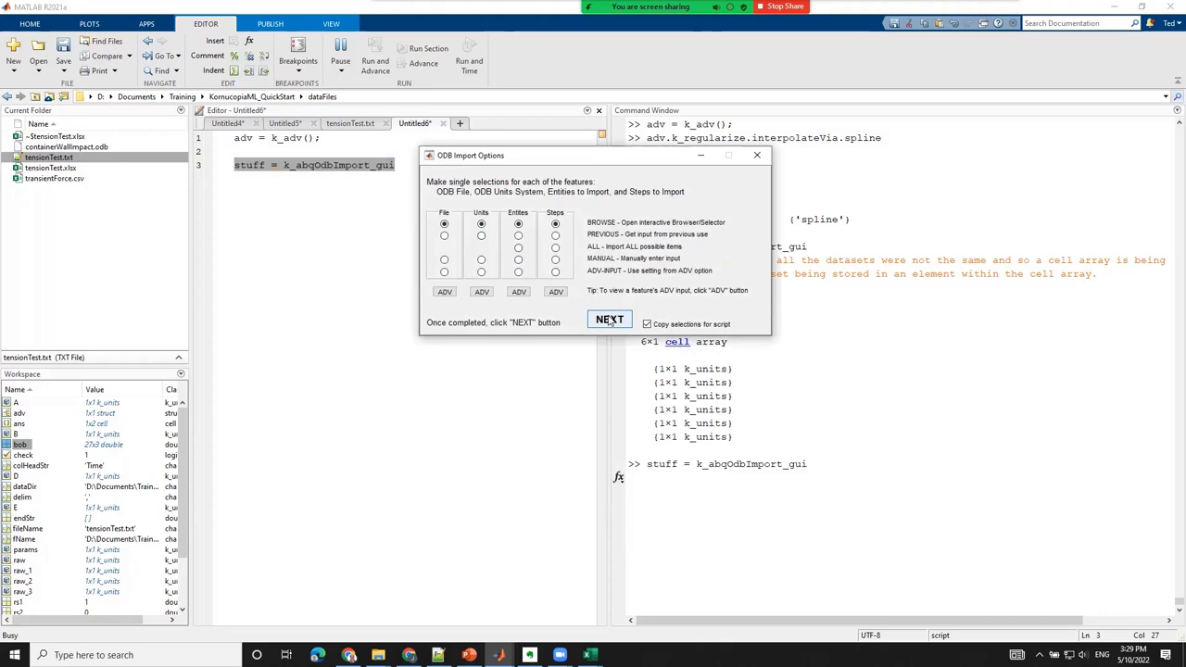
left_click(609, 321)
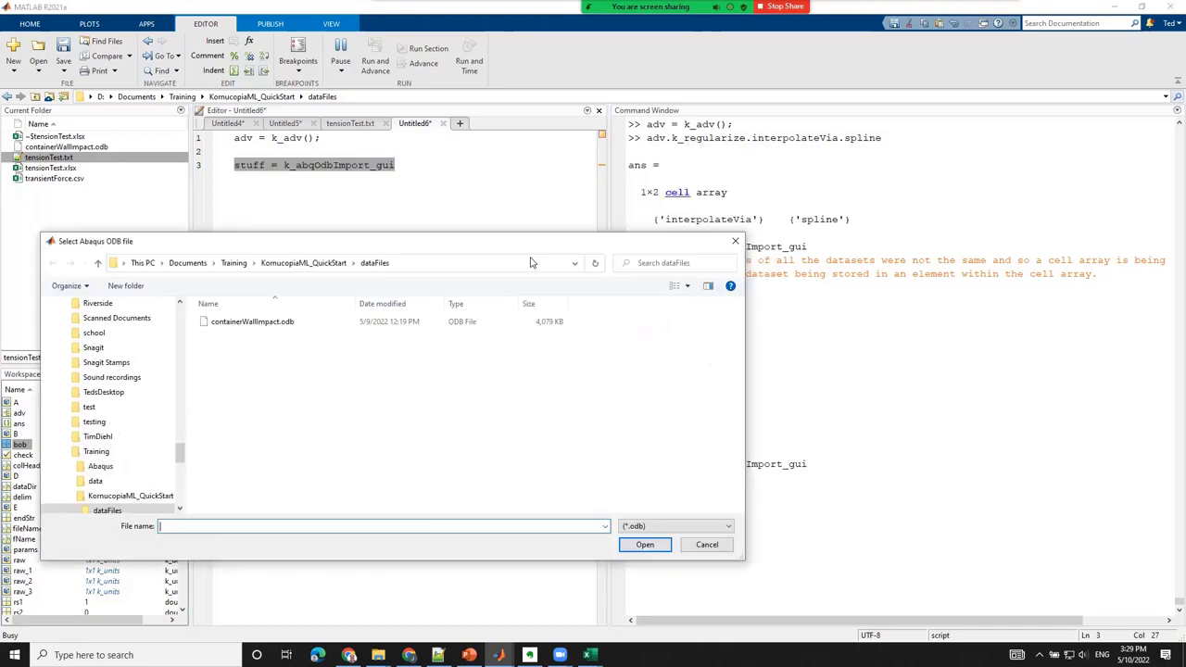
left_click(223, 322)
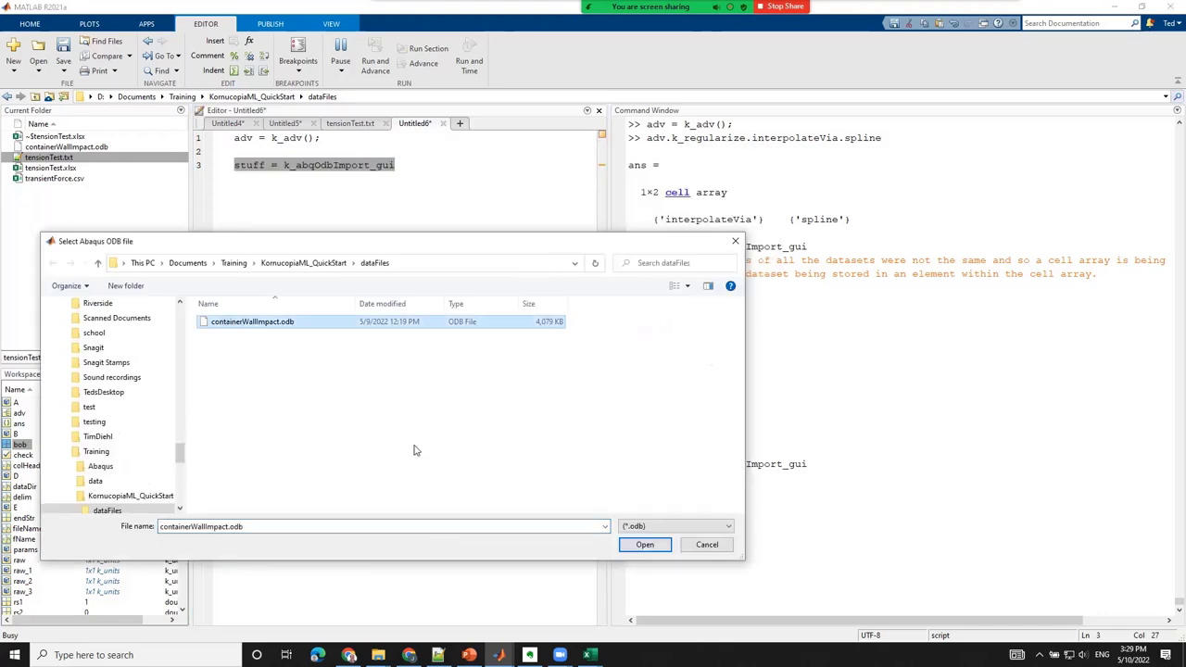
left_click(644, 545)
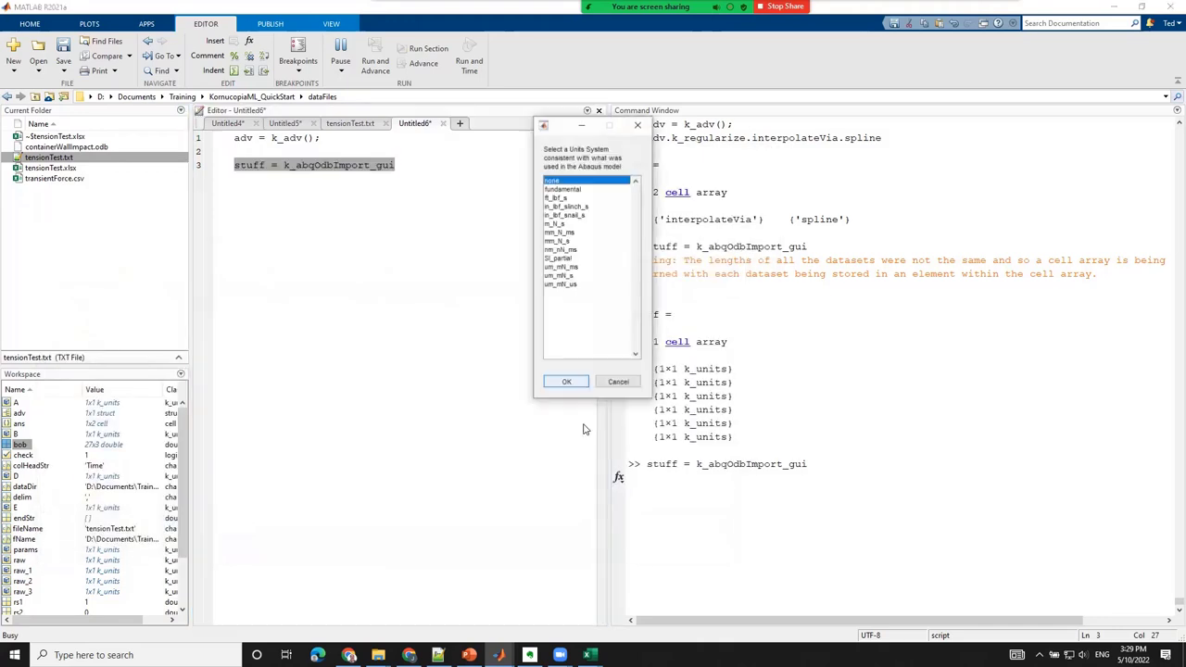
left_click(557, 241)
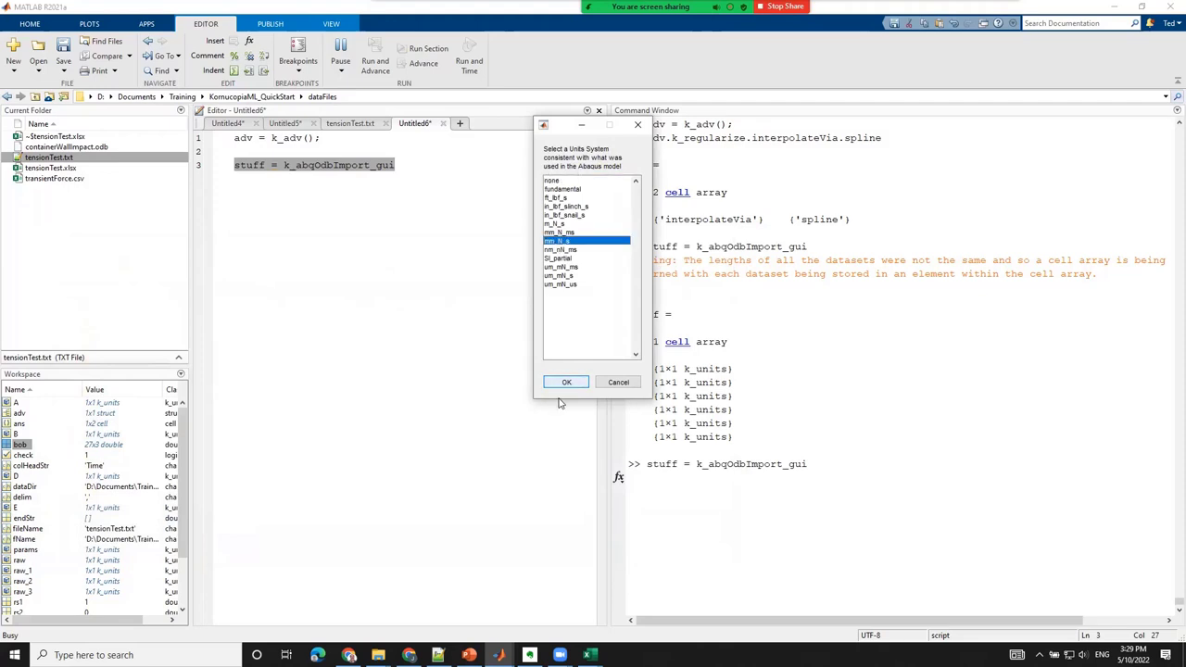
left_click(563, 383)
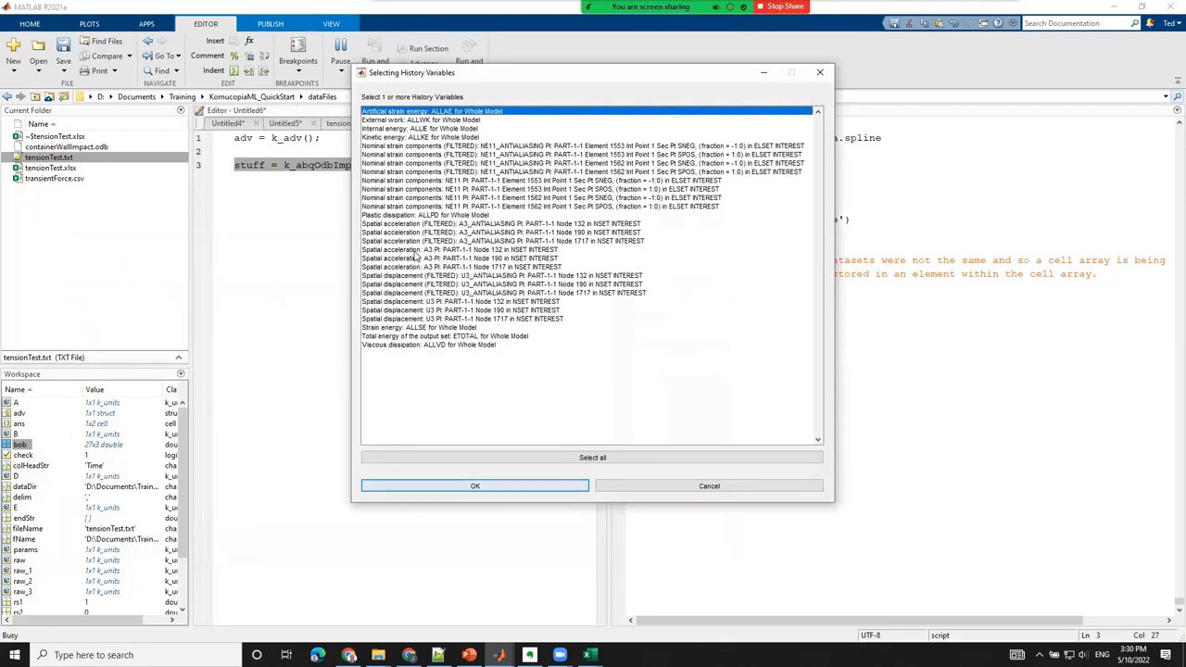
- Choose history variables A3 at node 132, unfiltered U3 at node 190, and NE11 for element 1553 SPOS and element 1562 SNEG
left_click(416, 250)
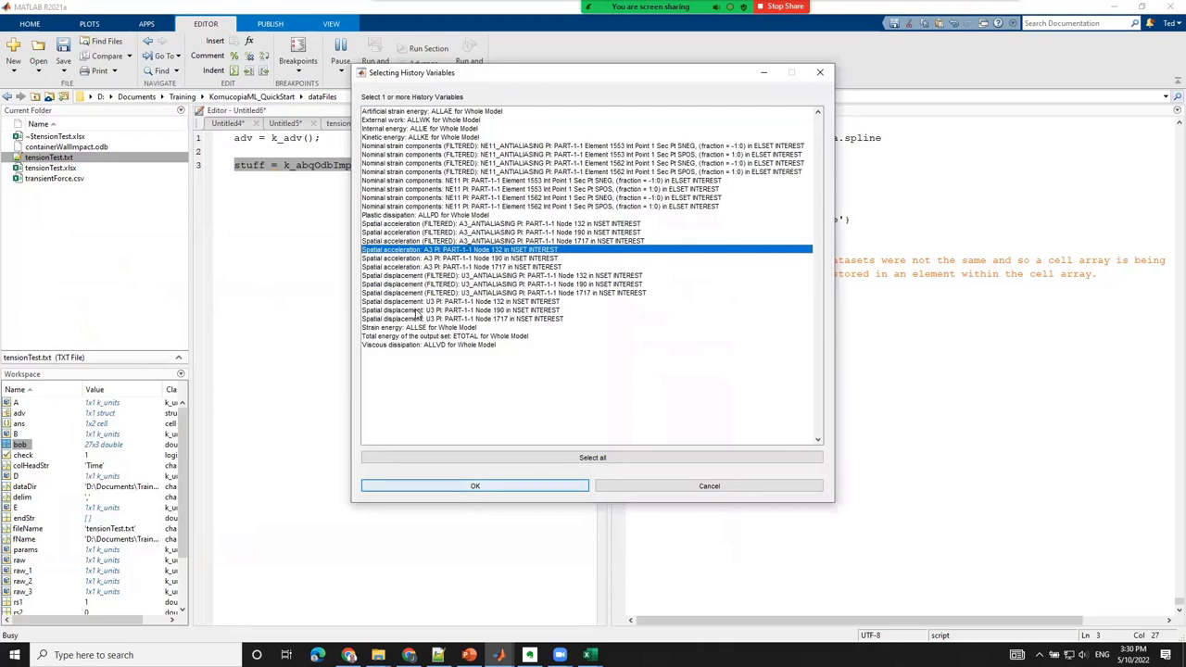
left_click(416, 311, "ctrl")
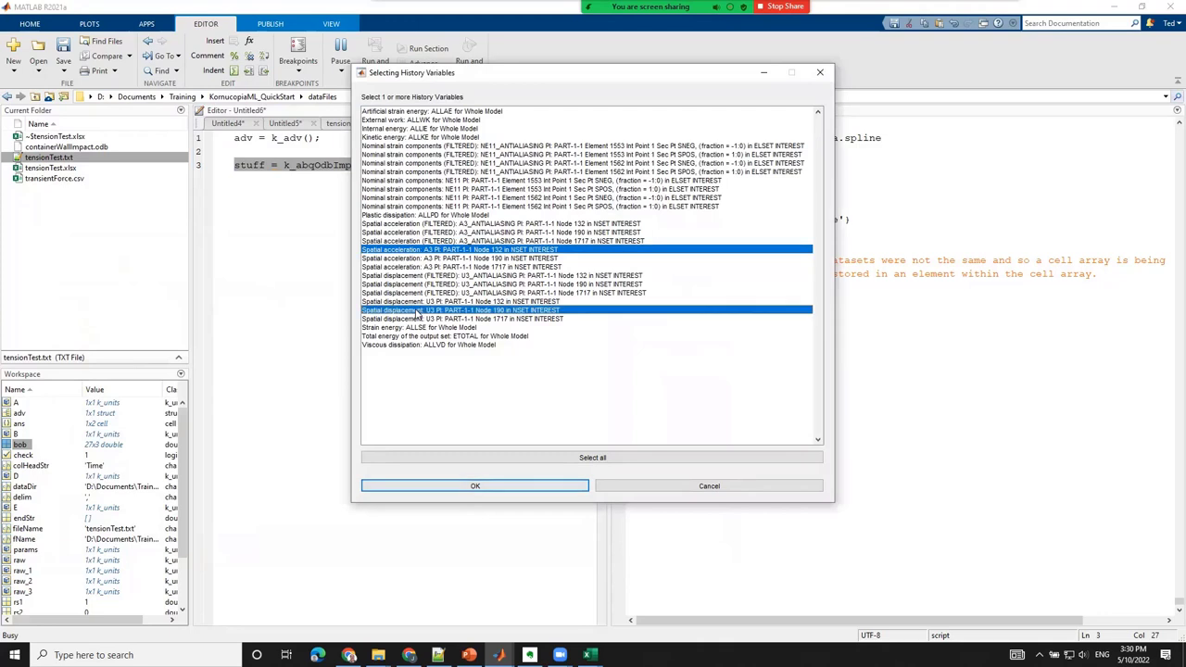
left_click(421, 189, "ctrl")
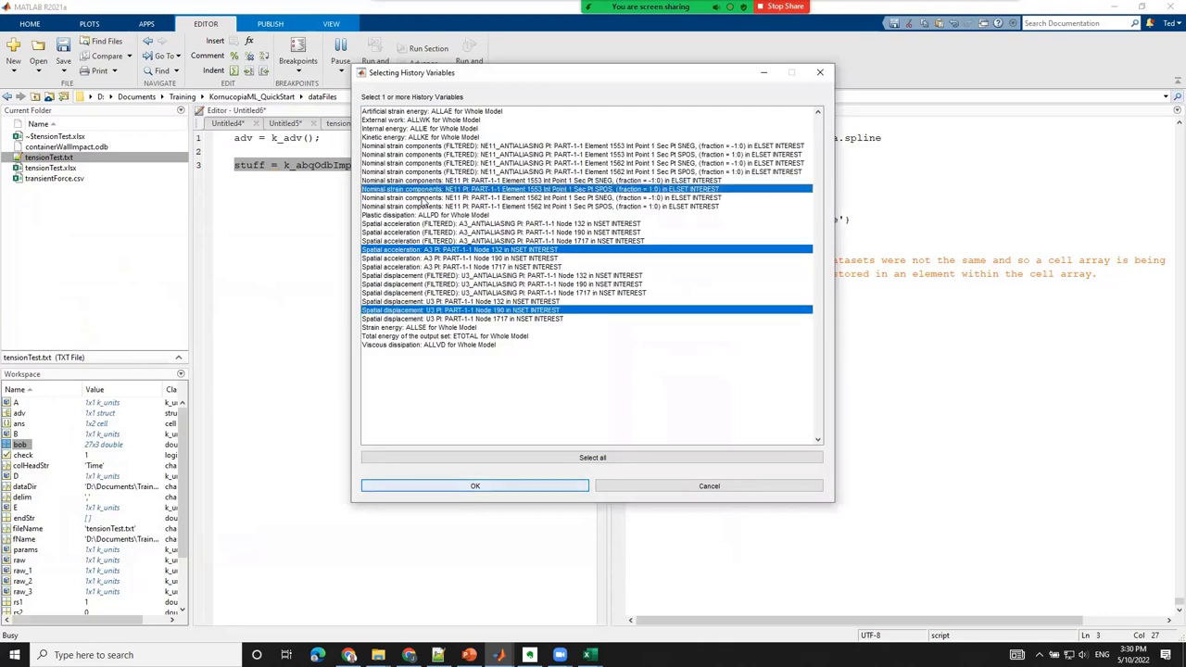
left_click(422, 197, "ctrl")
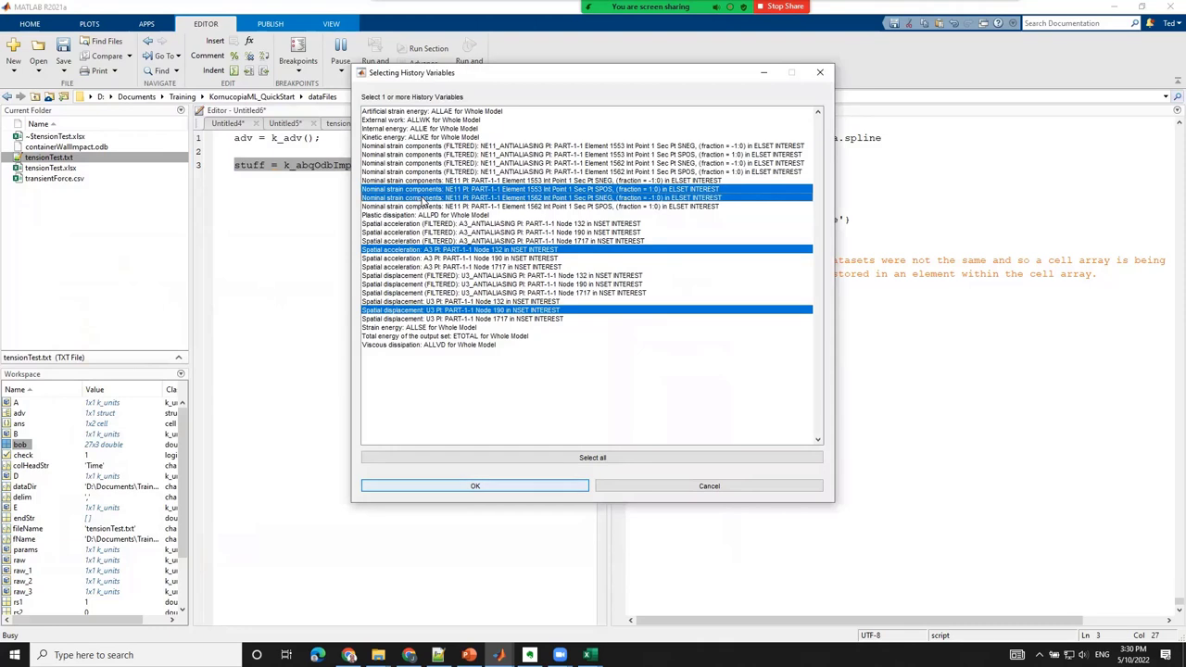
left_click(505, 489)
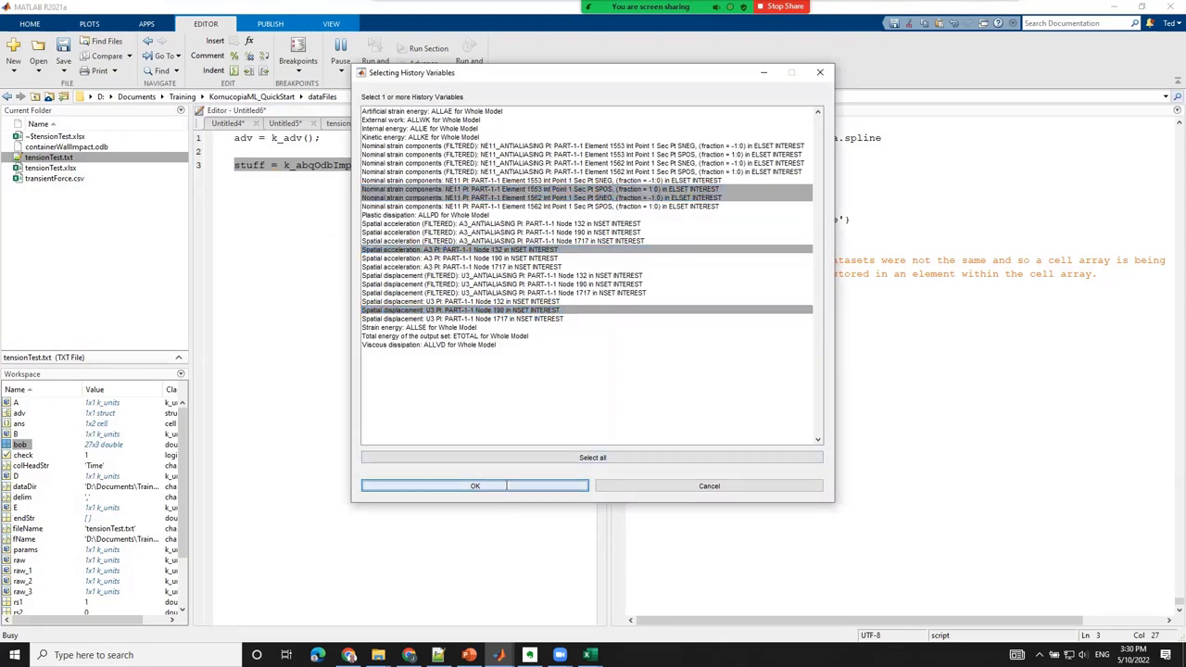
- Import the chosen history variables and paste the generated script commands below the k_abqOdbImport_gui line in the Untitled6 script
left_click(500, 484)
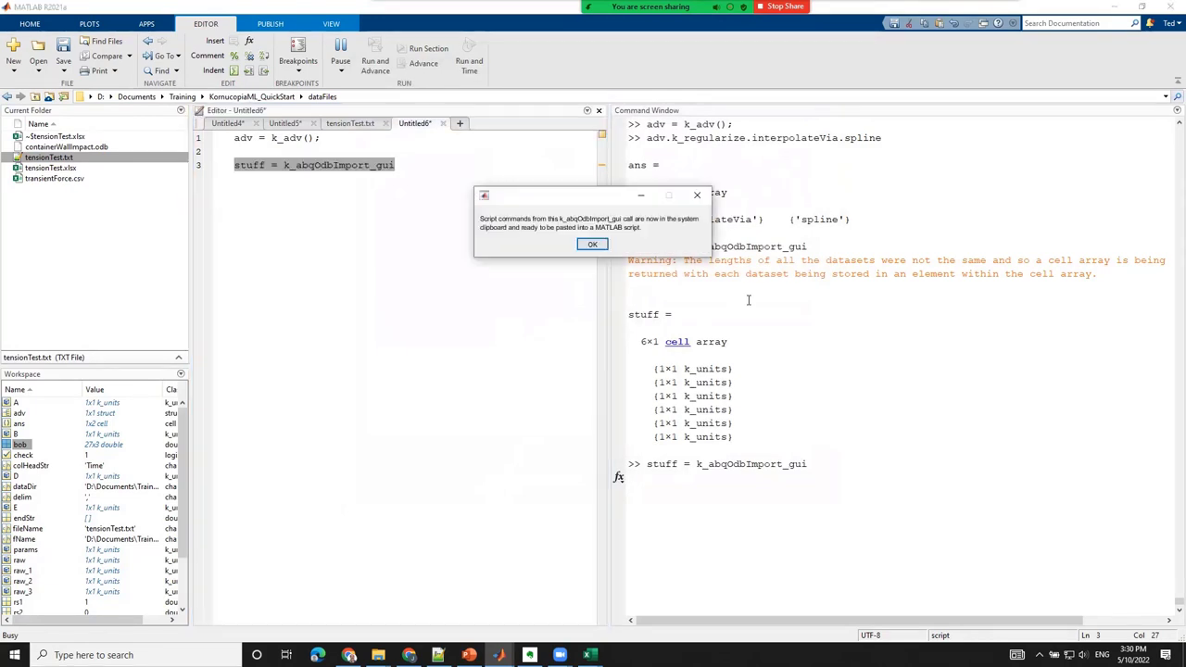
left_click(594, 245)
left_click(481, 185)
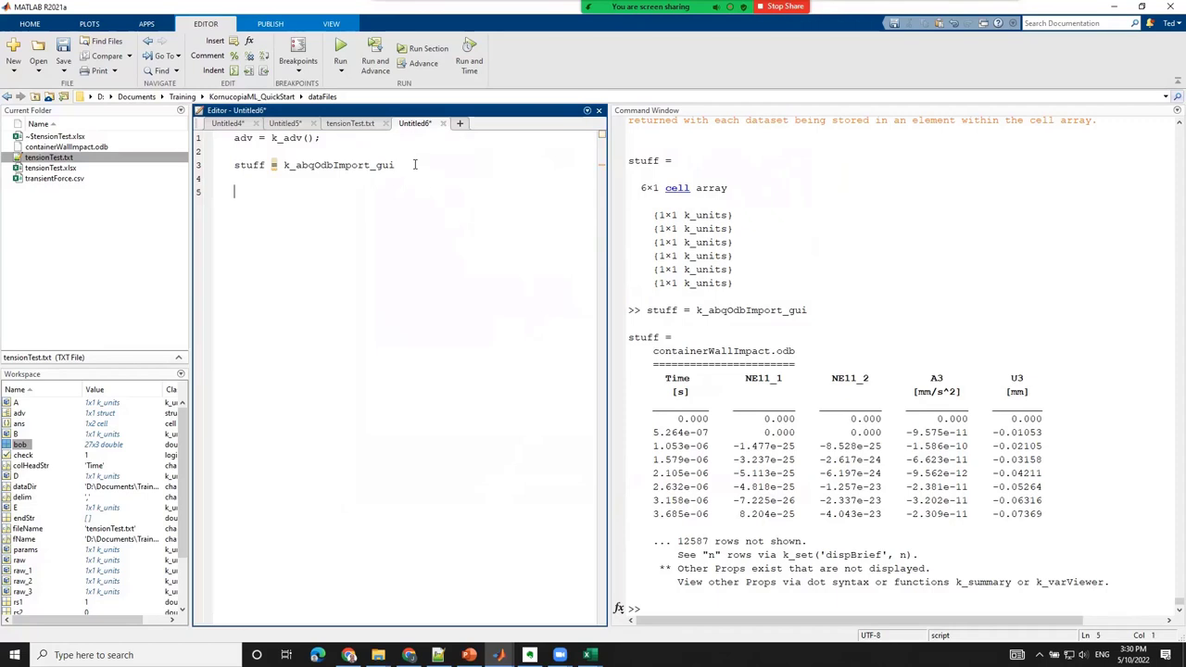
key("ctrl+v")
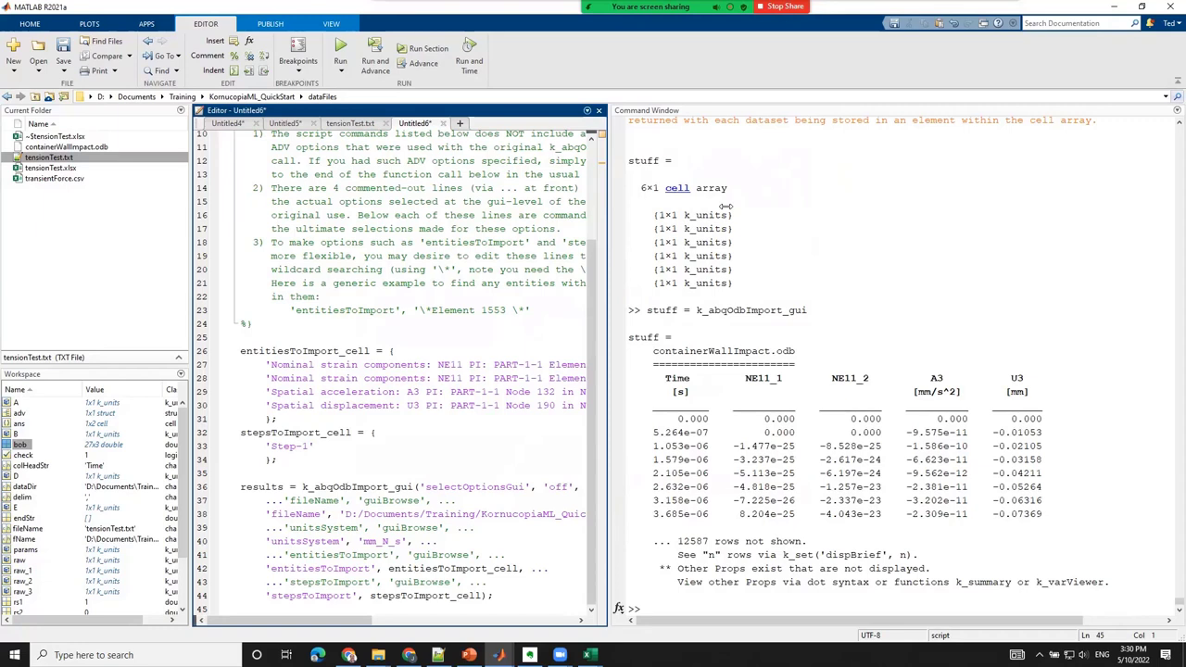
- Widen the editor and review the pasted script's notes, entity and step lists, and its k_abqOdbImport_gui call
left_click_drag(726, 206, 845, 208)
scroll(756, 241, "up", 3)
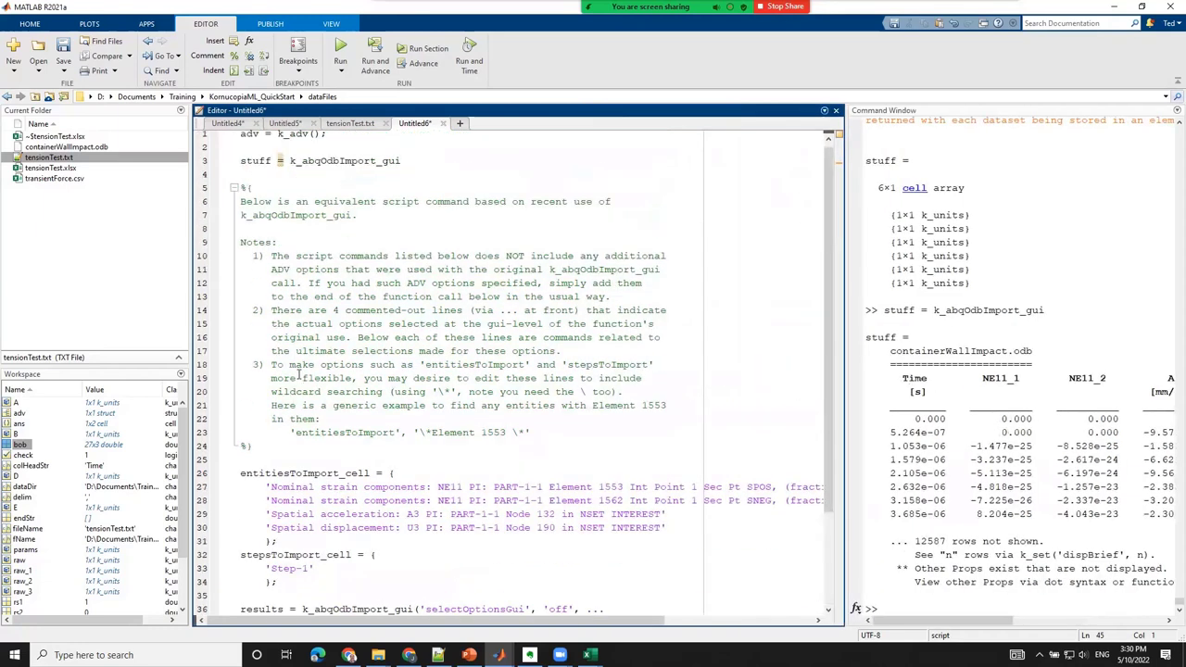
scroll(298, 374, "down", 3)
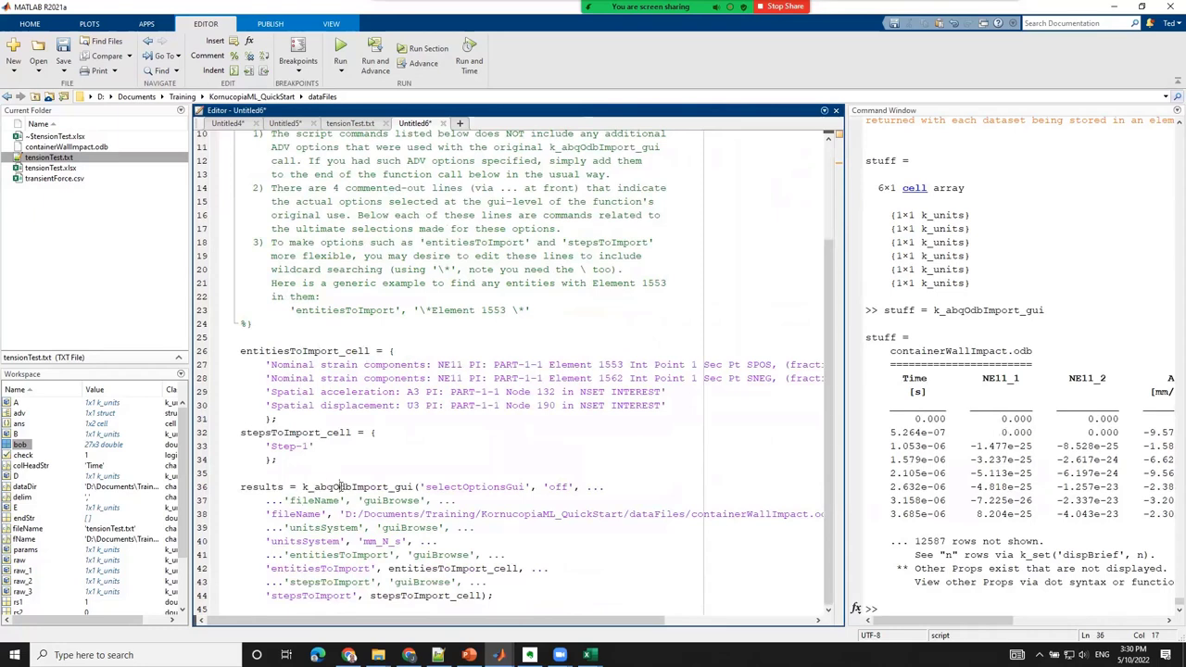
double_click(341, 487)
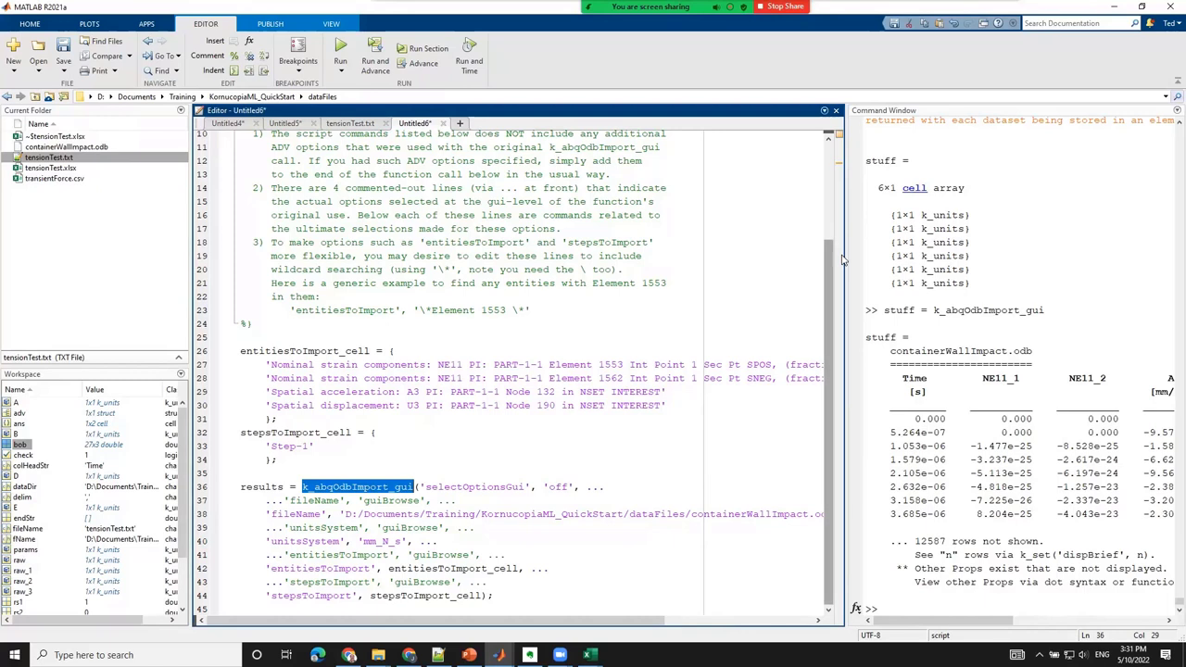
- Widen the Command Window, clear its view with the home command, and display the stuff variable
left_click_drag(843, 259, 444, 239)
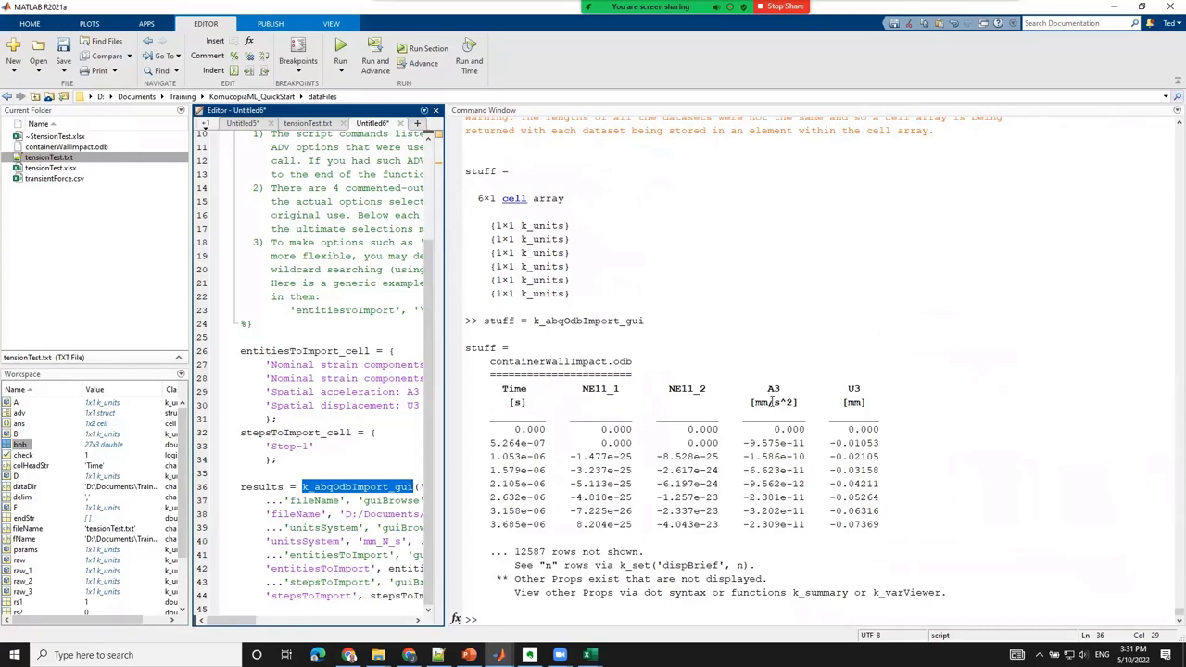
left_click(655, 343)
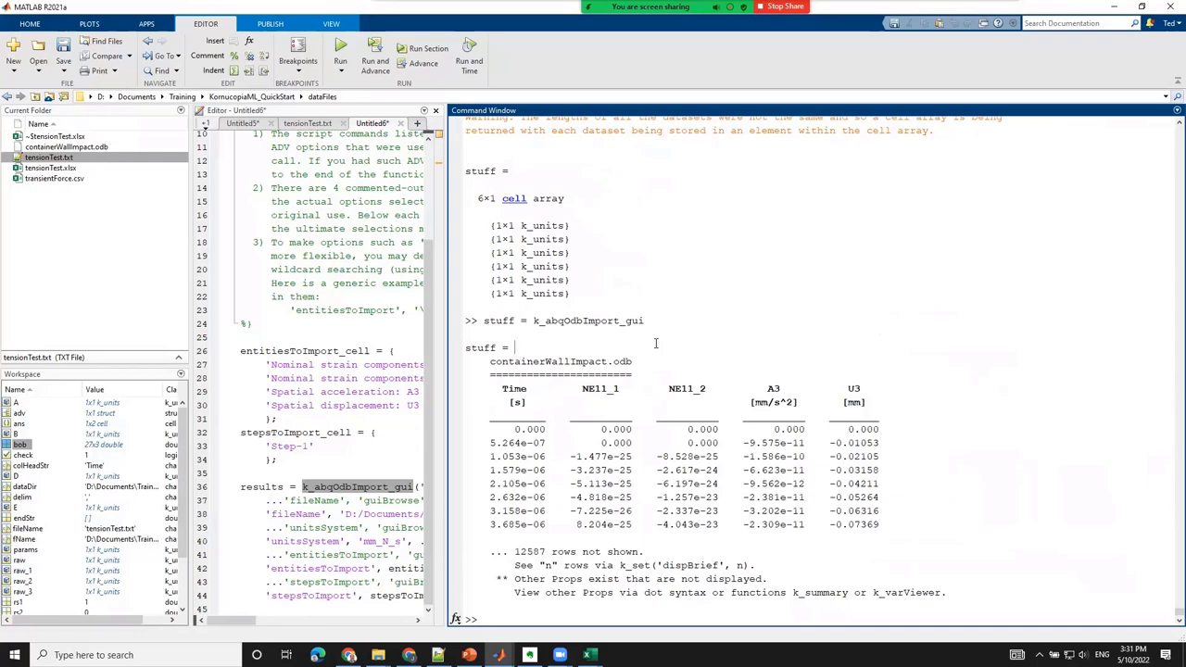
type("home")
key("Return")
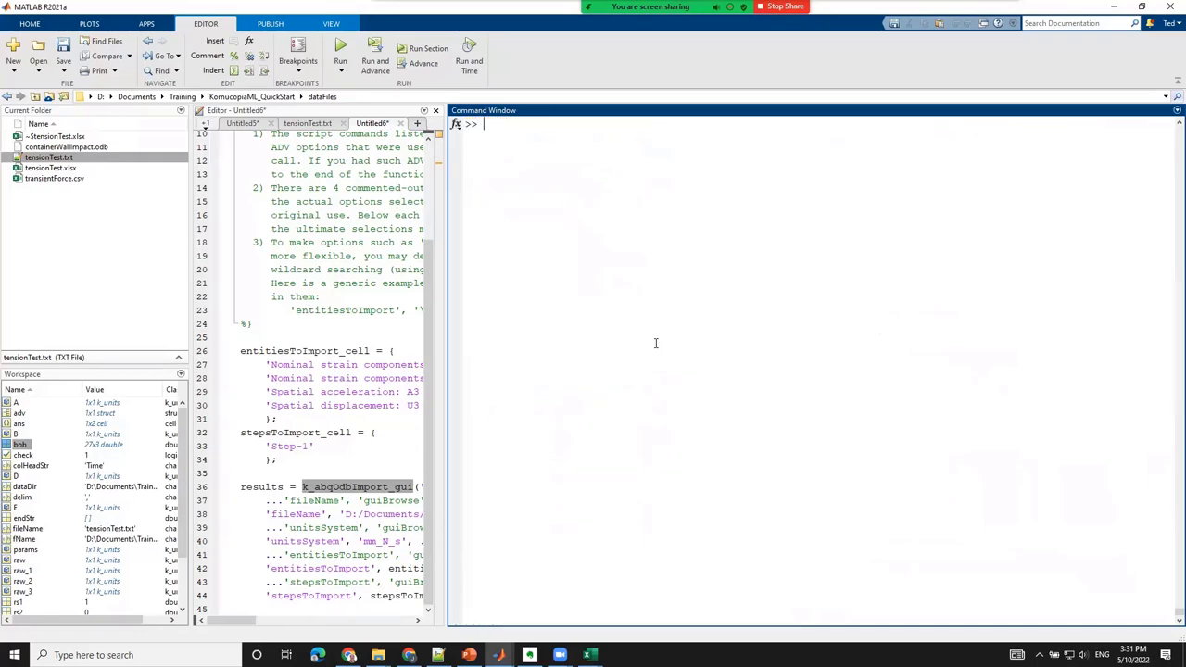
type("stuff")
key("Return")
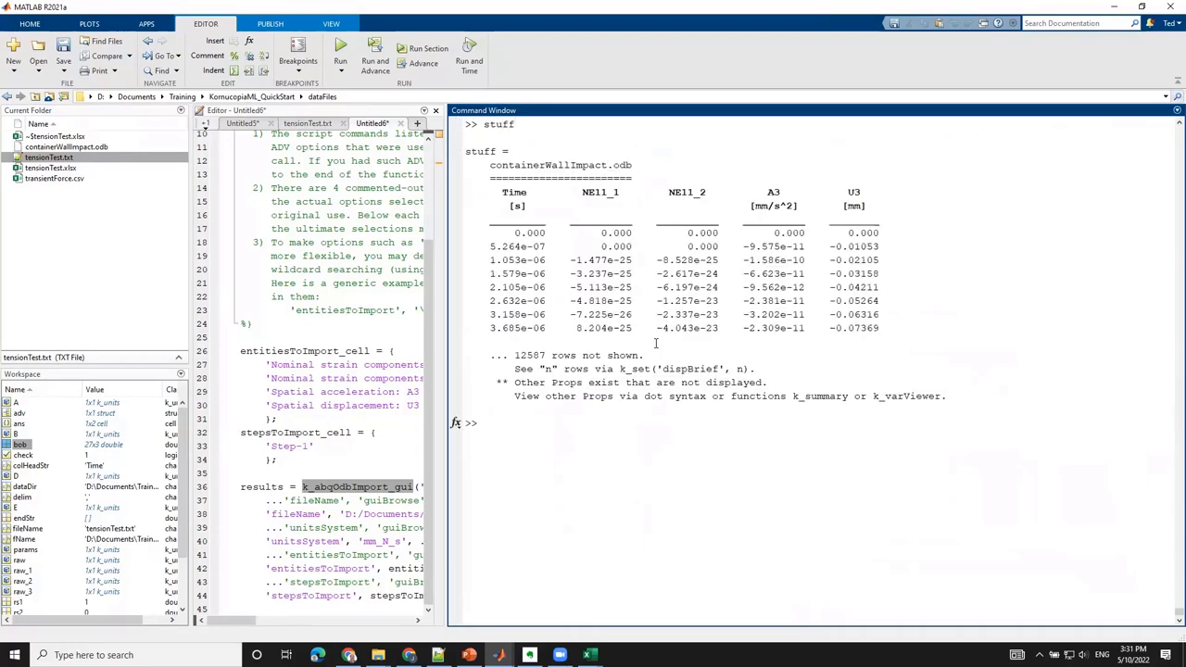
- Convert the columns of stuff to the units 'ms, %, %, G, mm' with stuff.convert, assigning the result back to stuff
type("stuff")
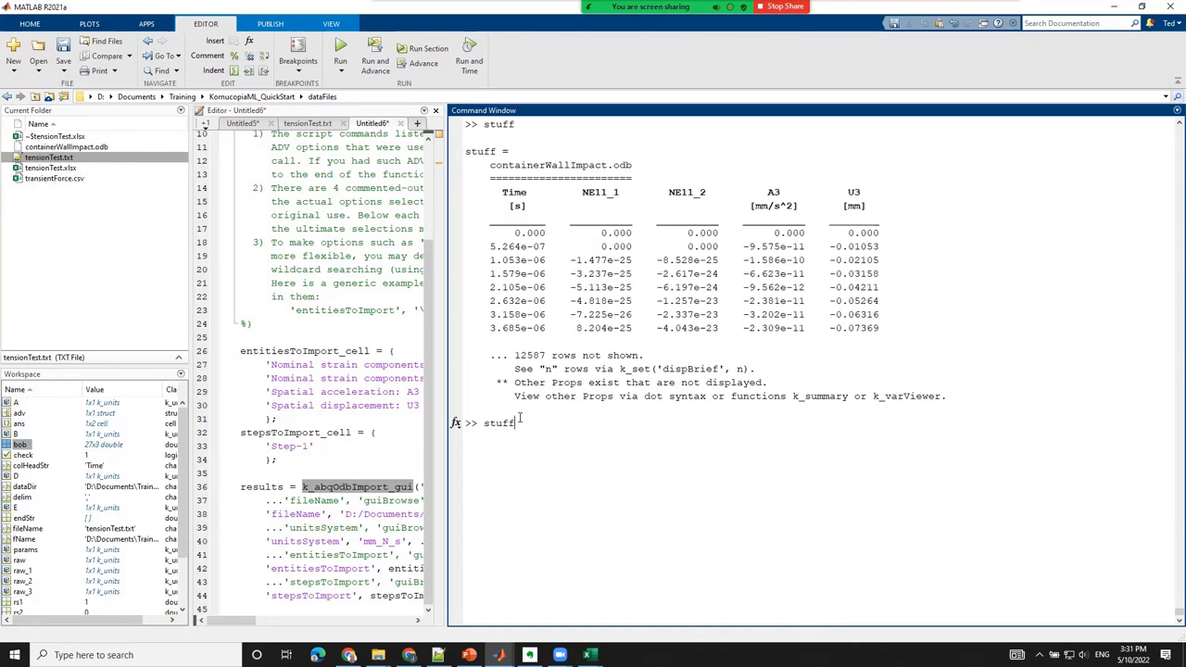
type(" = stuff.convert(")
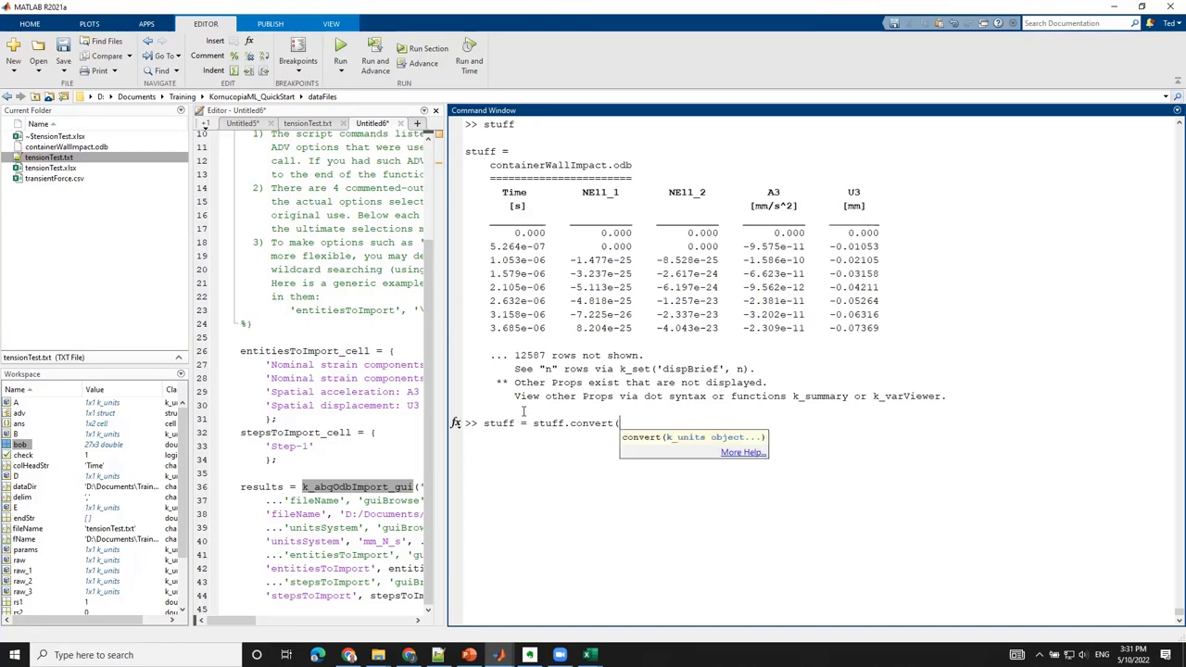
left_click(633, 422)
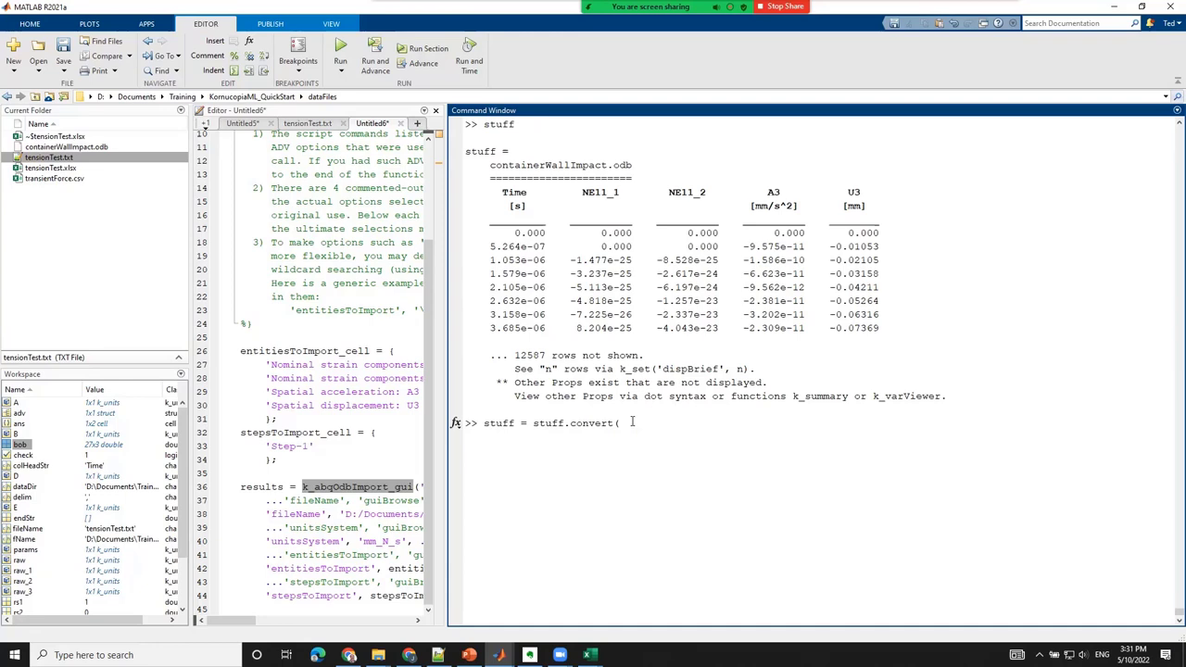
type("'m")
type("', ")
type("'s")
type(" %, ")
type("G")
type(",")
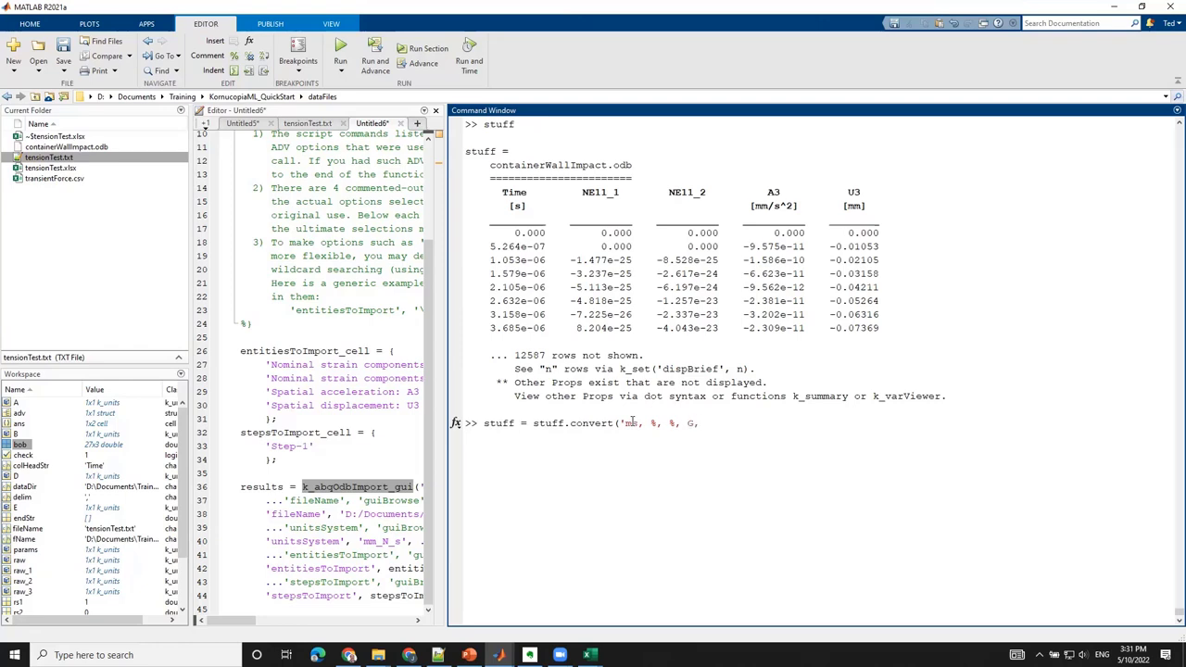
type(" mm')")
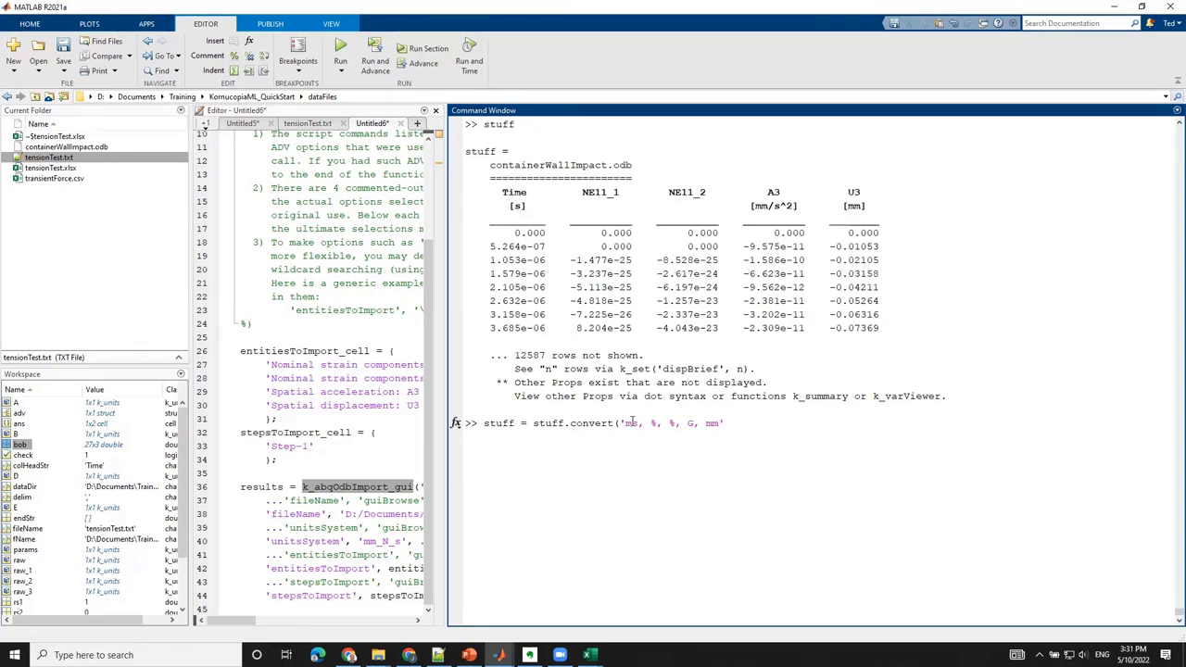
key("Return")
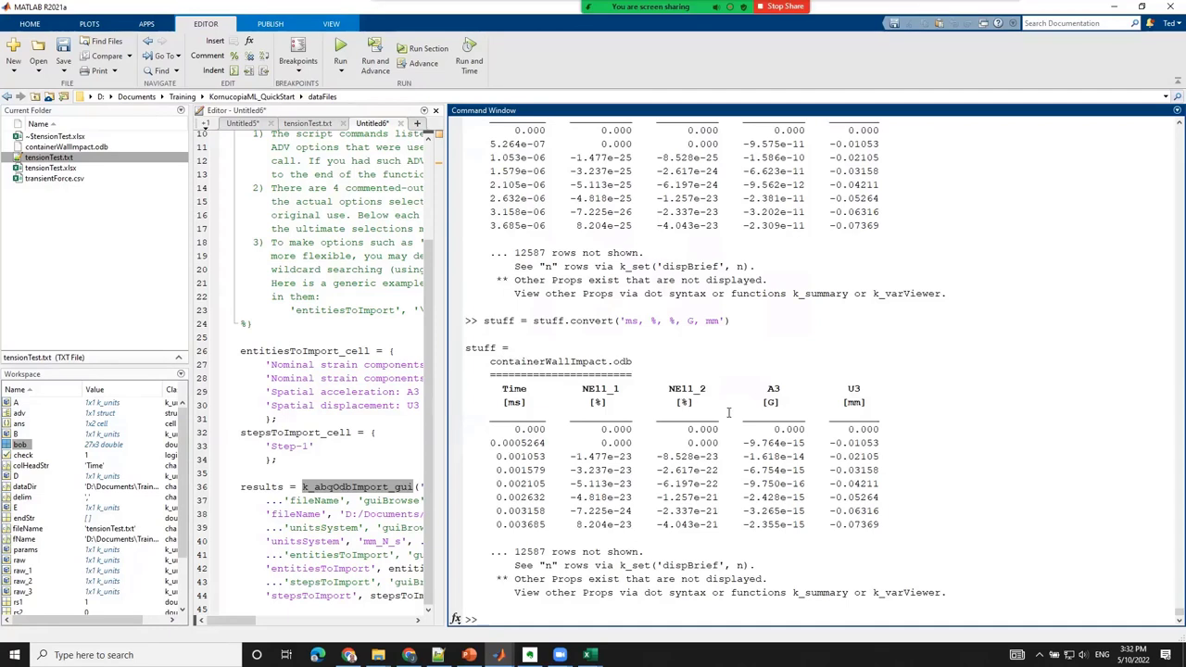
scroll(728, 412, "up", 3)
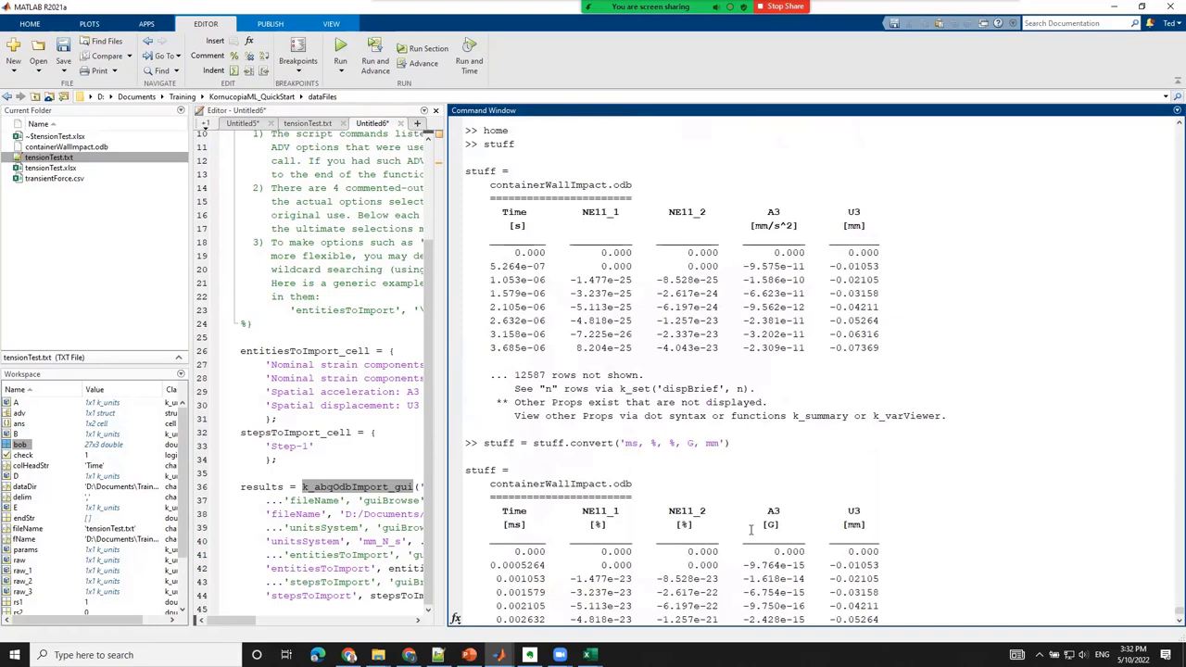